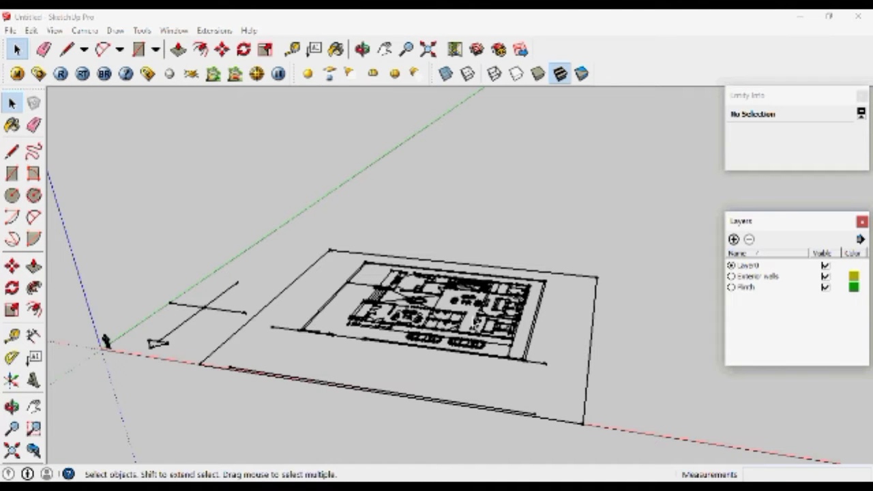
Draw a rectangle over the main house footprint, from the front bedroom's outer corner to the kitchen's opposite outer corner
middle_click_drag(106, 342, 484, 345)
scroll(485, 344, "up", 3)
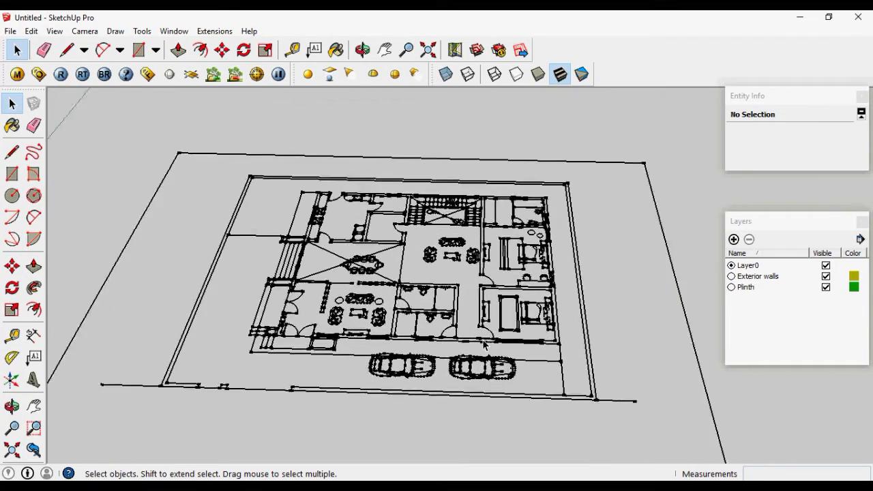
scroll(484, 344, "up", 2)
scroll(510, 376, "down", 3)
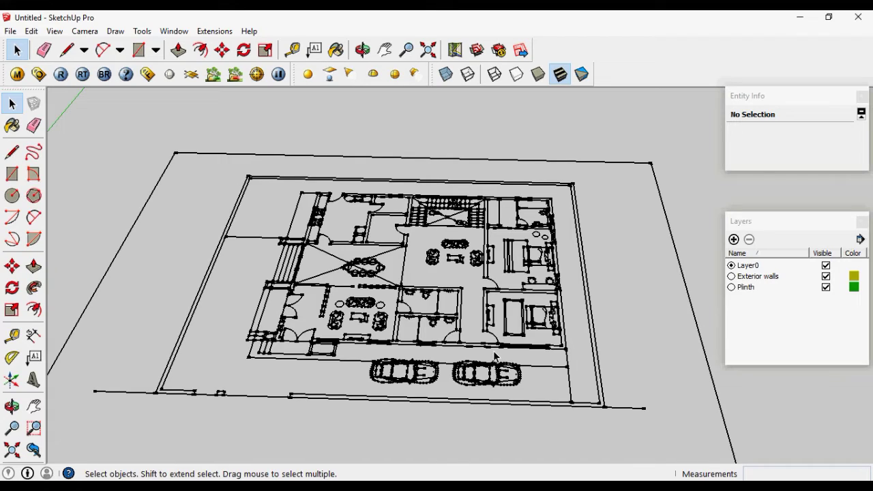
scroll(496, 356, "up", 4)
scroll(620, 352, "up", 3)
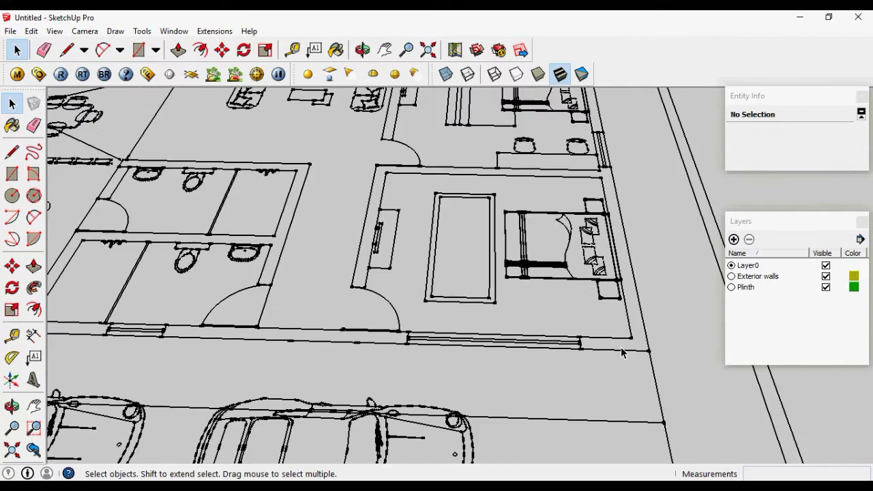
scroll(632, 352, "up", 3)
key("r")
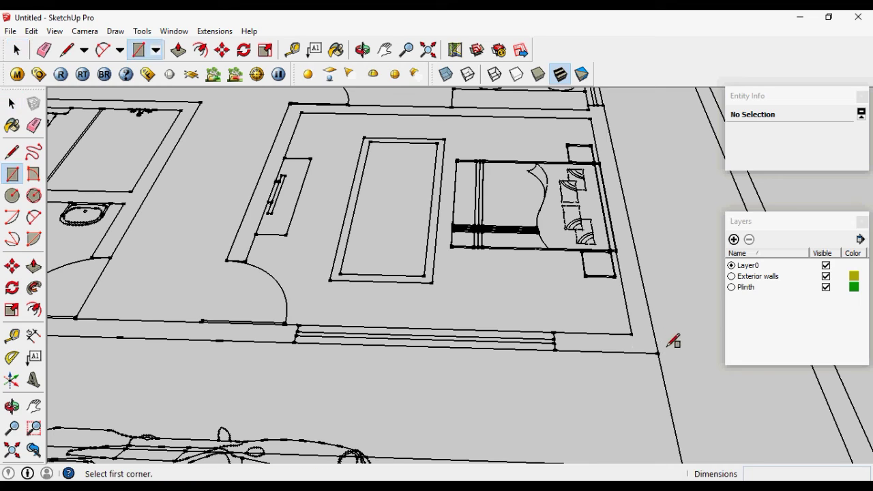
left_click(660, 354)
scroll(623, 336, "down", 2)
scroll(624, 338, "down", 6)
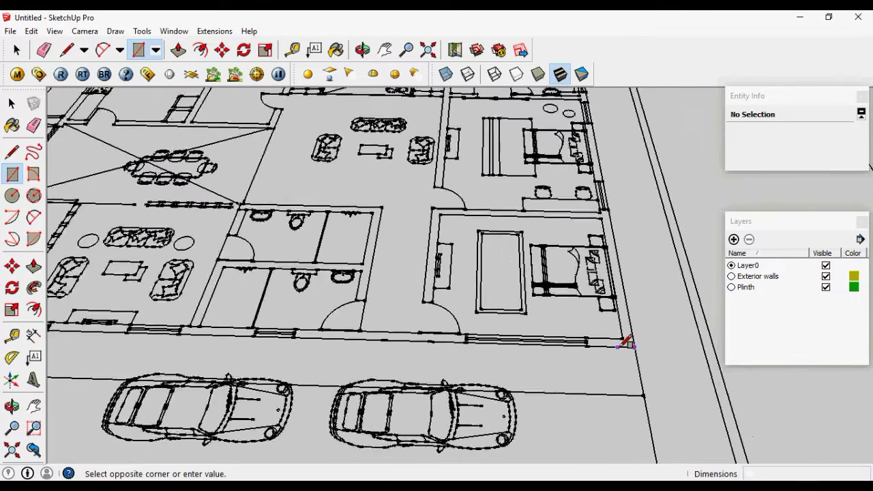
scroll(403, 198, "up", 4)
scroll(392, 198, "up", 2)
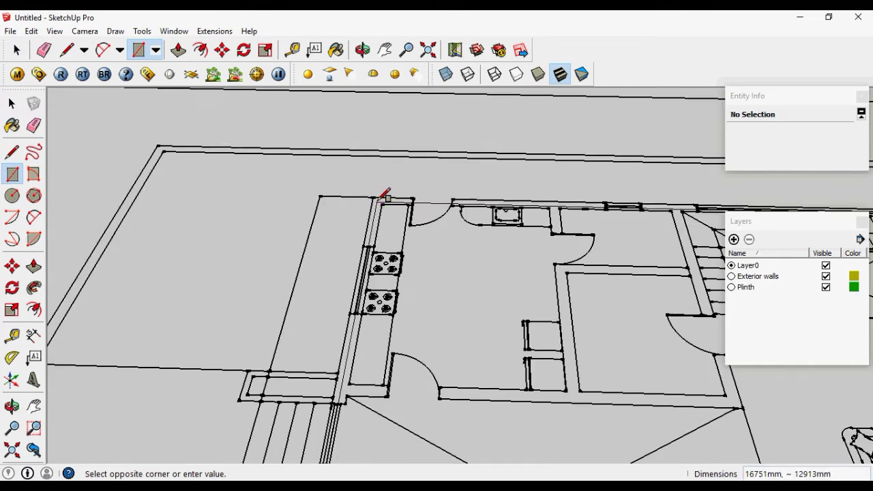
left_click(391, 202)
Draw a rectangle of about 4702 by 1219 mm over the narrow strip outside the kitchen wall
scroll(552, 289, "down", 2)
middle_click_drag(550, 290, 454, 311)
scroll(454, 318, "up", 3)
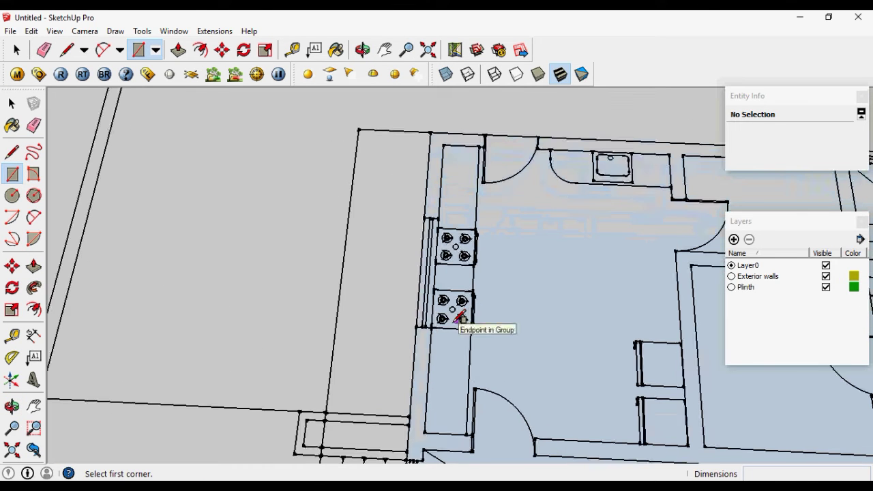
left_click(358, 129)
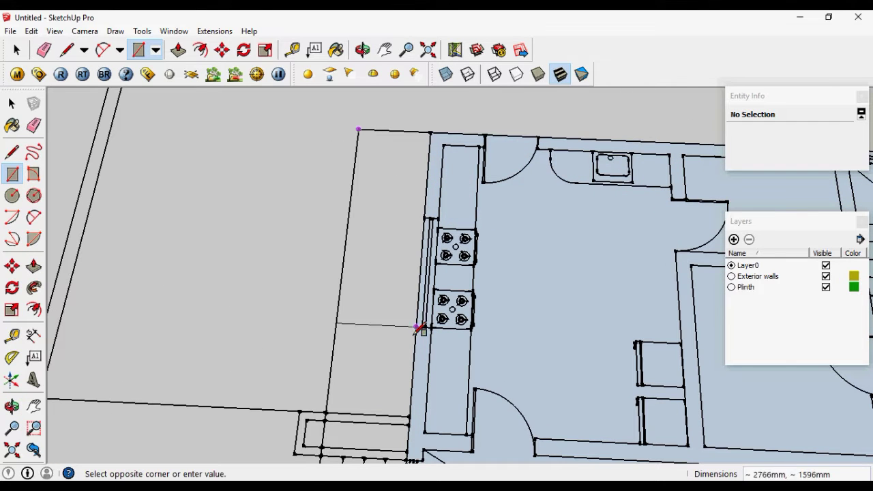
left_click(402, 406)
Delete the edge between the kitchen strip and the main floor face to merge them
key("space")
left_click(527, 209)
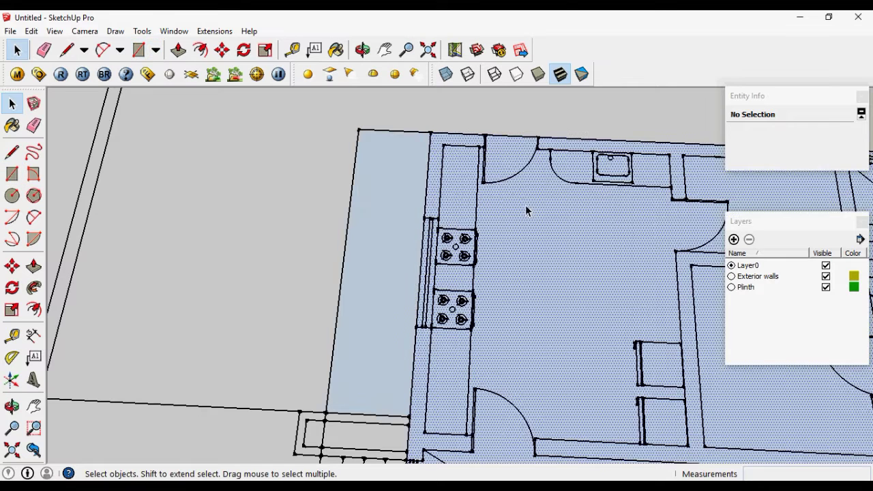
double_click(413, 193)
left_click(539, 211)
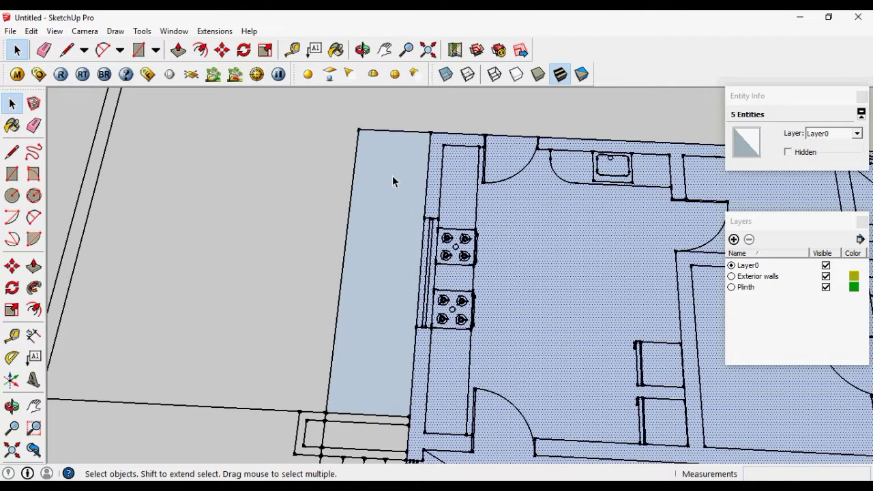
left_click(394, 180)
left_click(427, 202)
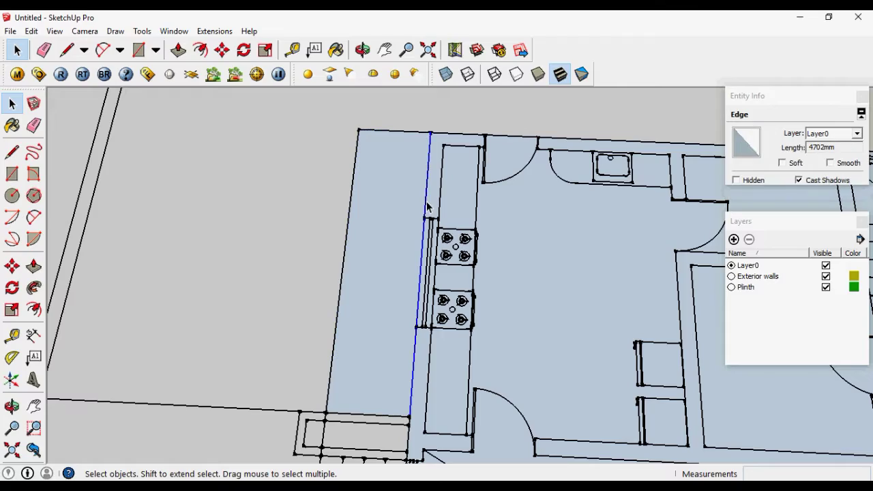
key("Delete")
left_click(421, 198)
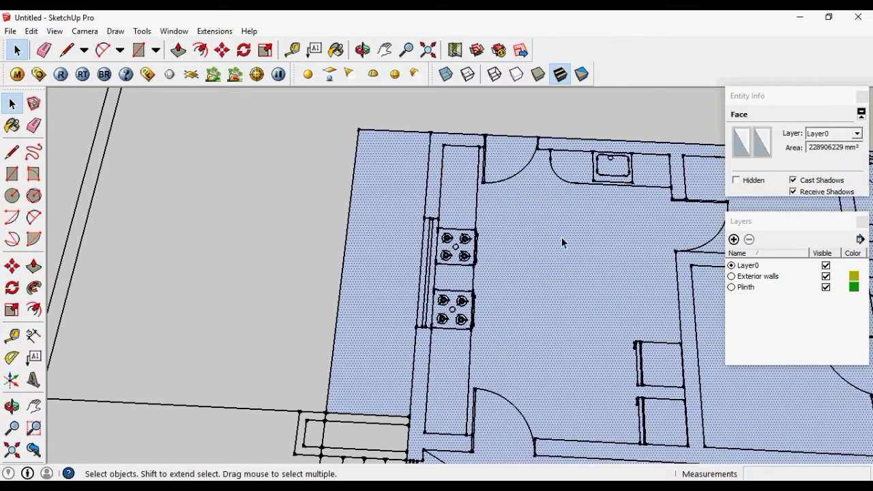
Draw a rectangle over the side porch outside the living area's double door, between the two planter walls
scroll(437, 232, "down", 5)
scroll(466, 348, "up", 5)
scroll(467, 349, "up", 2)
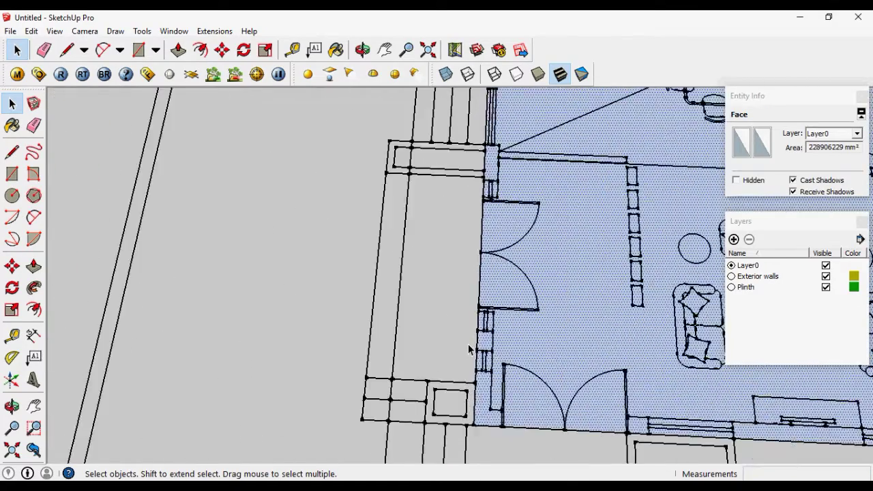
key("r")
left_click(409, 173)
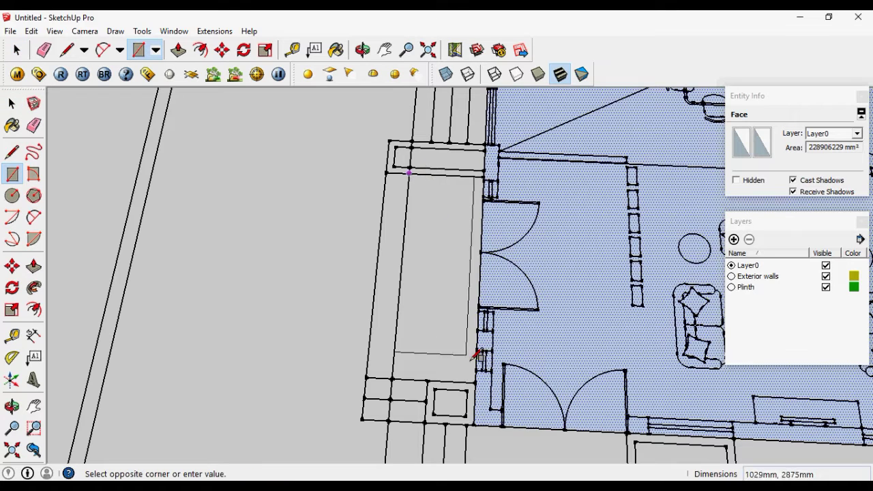
left_click(476, 383)
key("space")
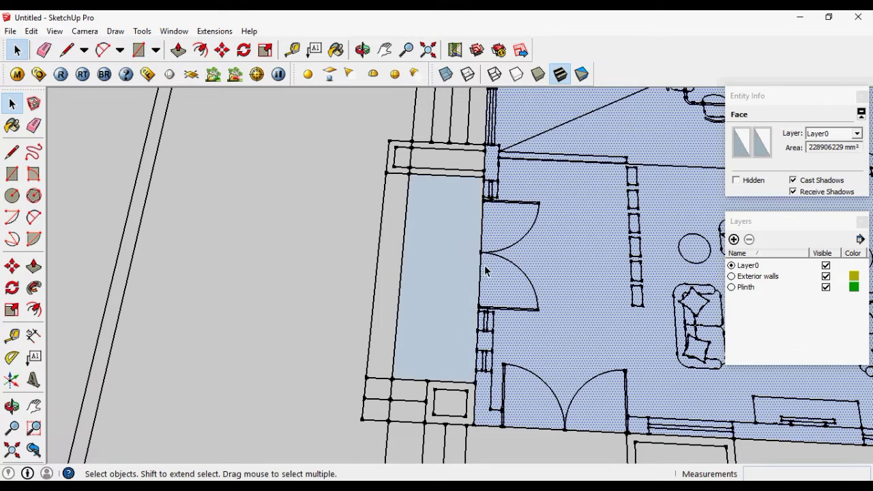
Delete the edge between the side porch and the main floor face to merge them
key("Delete")
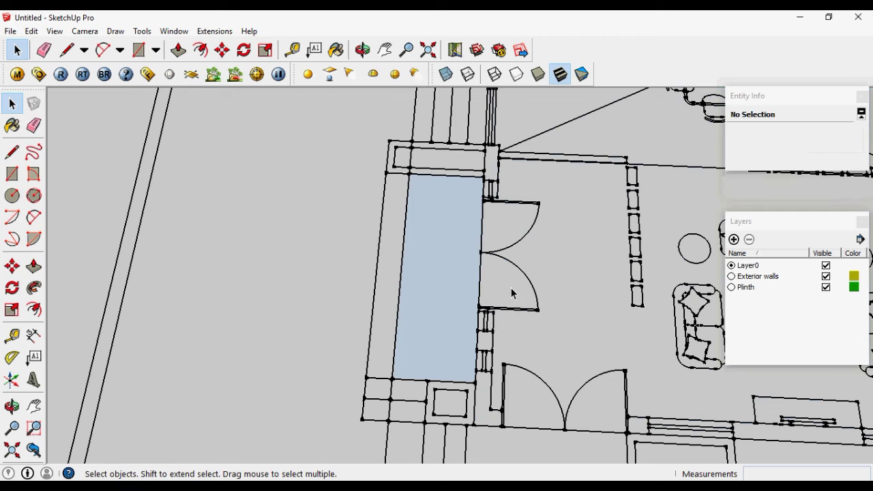
left_click(481, 265)
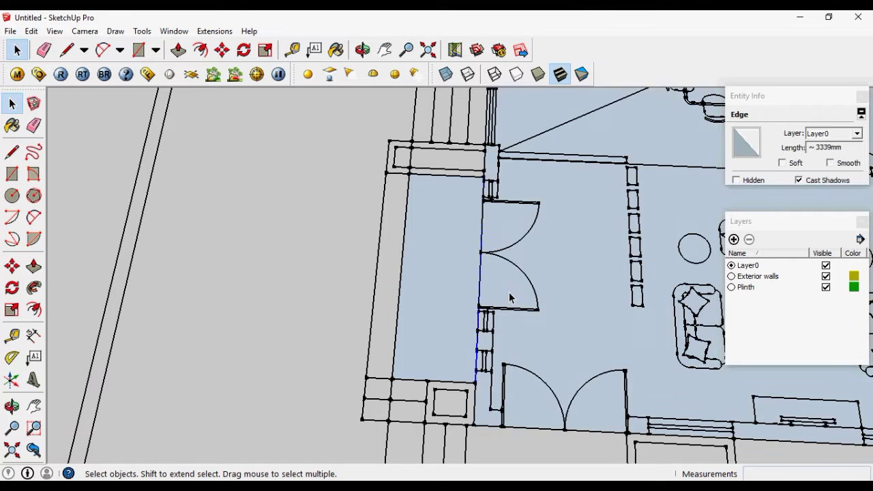
key("Delete")
scroll(423, 243, "down", 3)
scroll(418, 236, "up", 3)
left_click(493, 262)
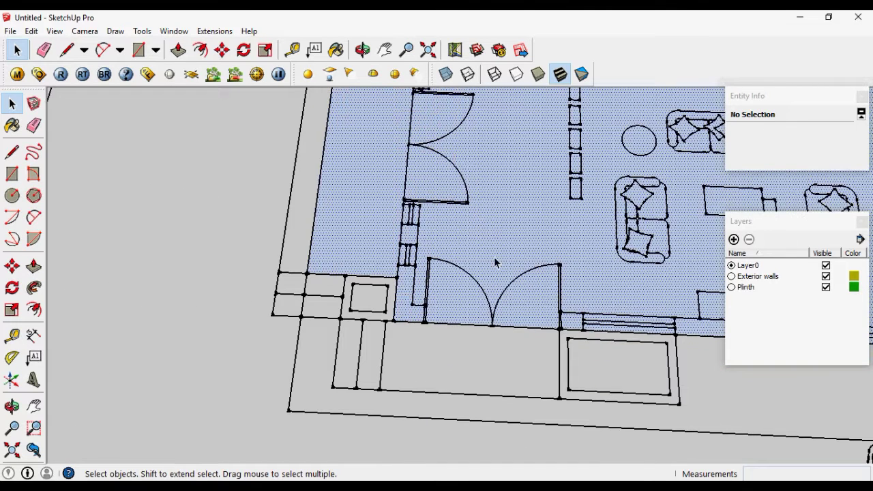
Draw a rectangle over the front entrance porch, from the top of the steps to the planter's outer corner
scroll(493, 266, "up", 2)
key("r")
left_click(369, 331)
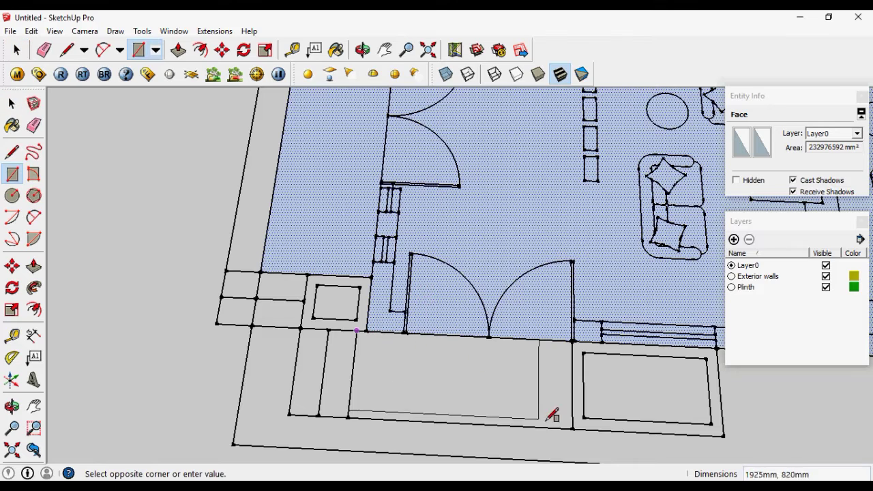
left_click(574, 421)
key("space")
Delete the edge between the entrance porch and the main floor face to merge them
left_click(547, 345)
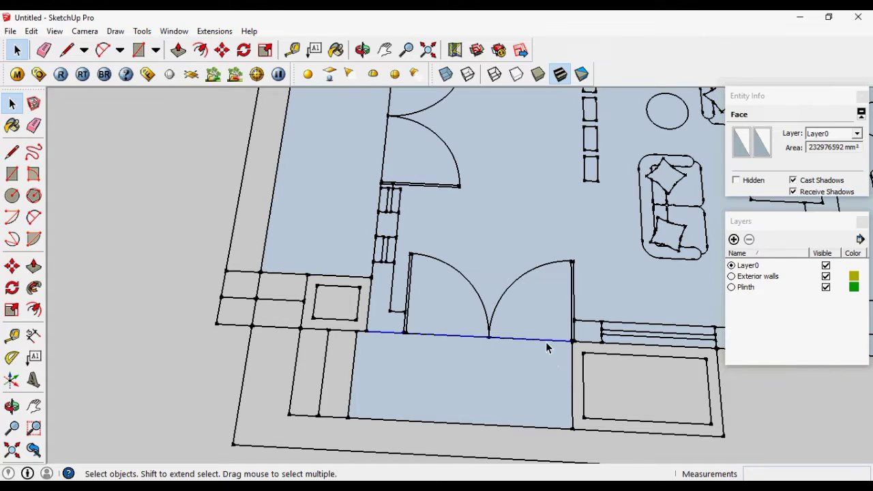
left_click(548, 364)
scroll(423, 375, "down", 6)
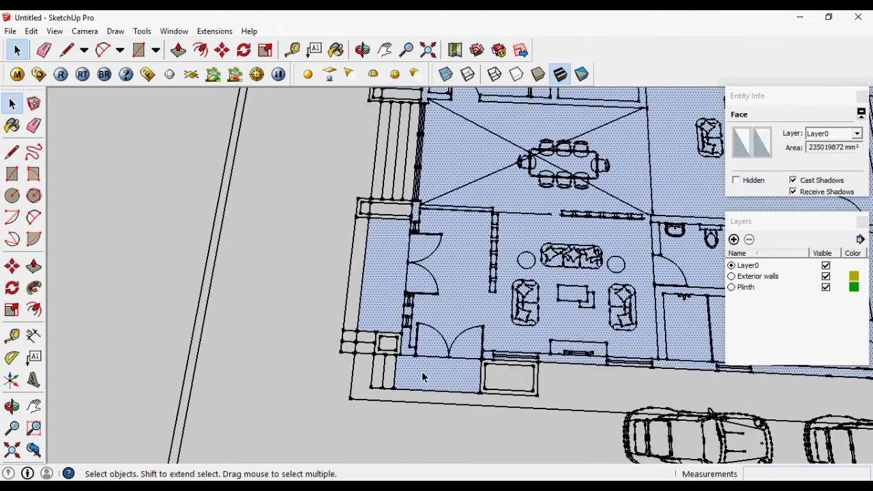
scroll(627, 353, "up", 5)
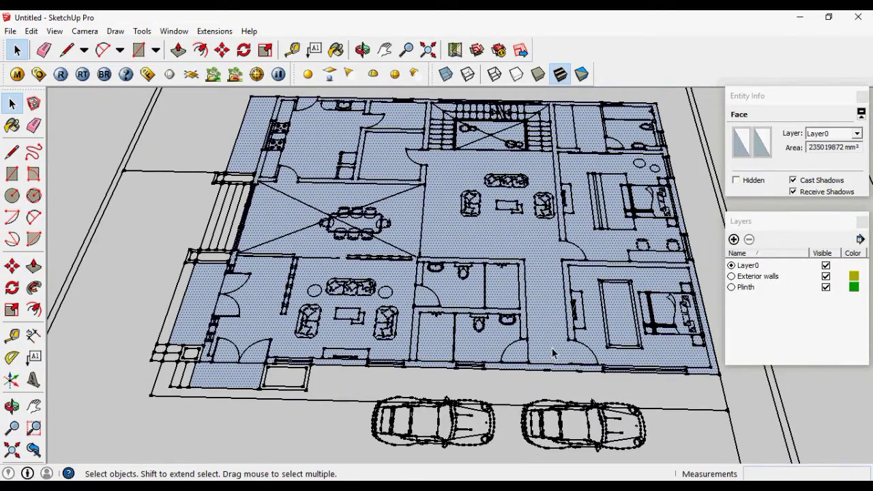
scroll(549, 353, "down", 2)
middle_click_drag(551, 351, 537, 329)
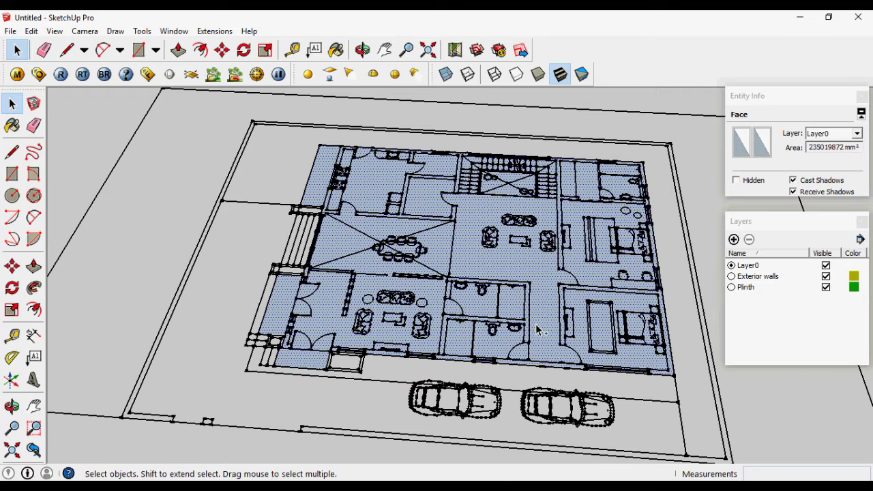
Undo all the floor rectangles and edge deletions, back to the bare plan
key("ctrl+z")
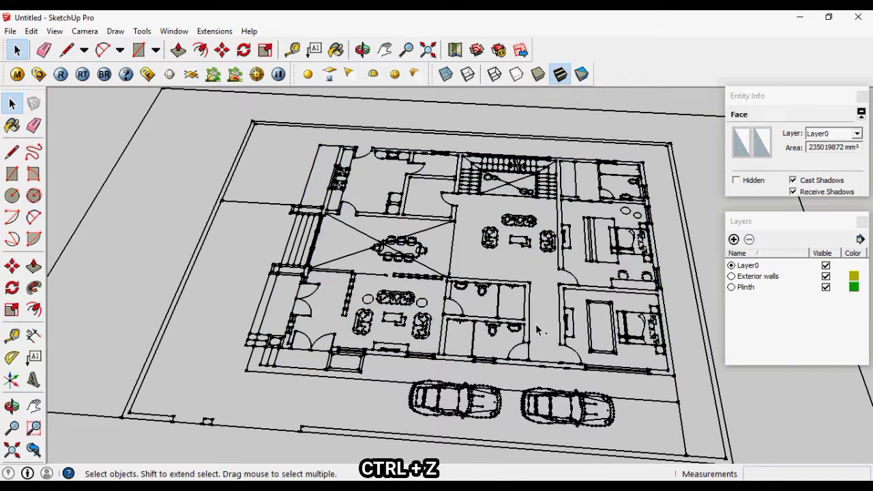
Draw a line of about 14810 mm along the front wall, from the front bedroom's outer corner to the entrance porch's inner corner
scroll(672, 379, "up", 3)
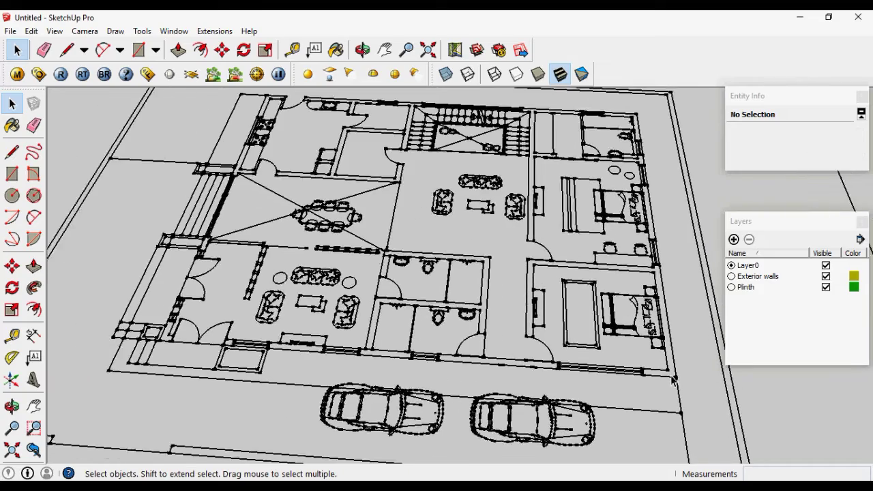
scroll(676, 379, "up", 6)
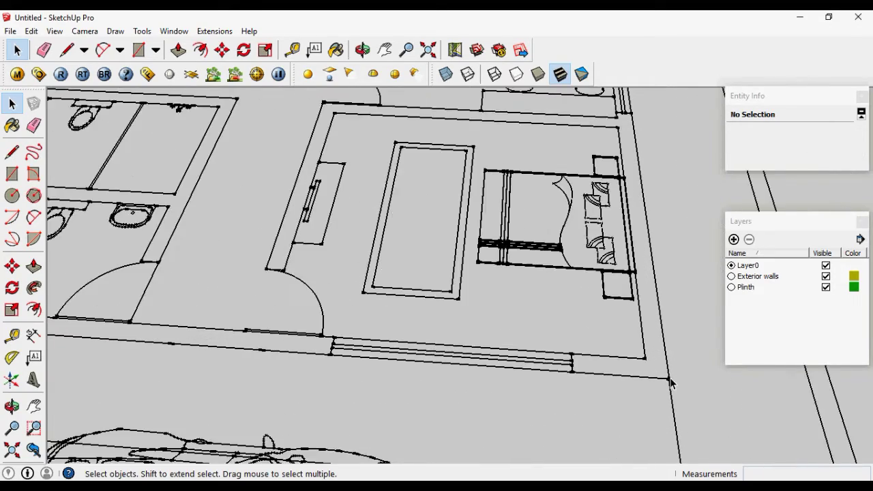
key("l")
left_click(668, 379)
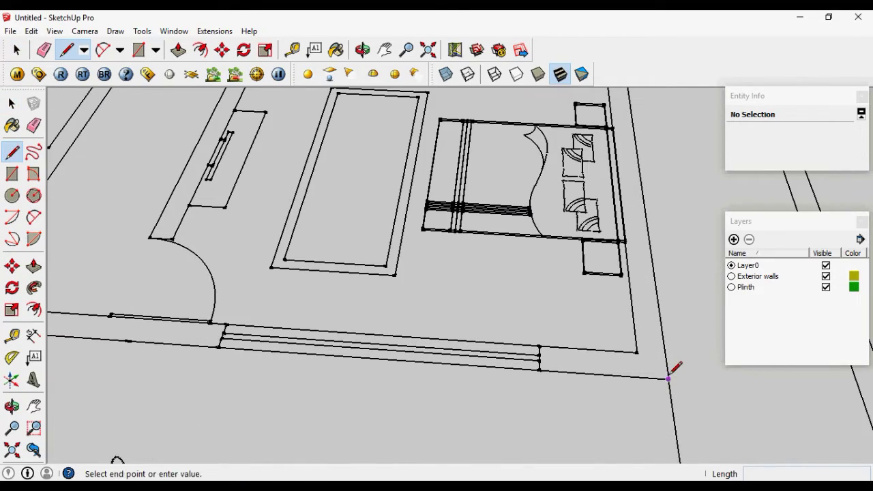
scroll(679, 363, "down", 2)
scroll(675, 362, "down", 6)
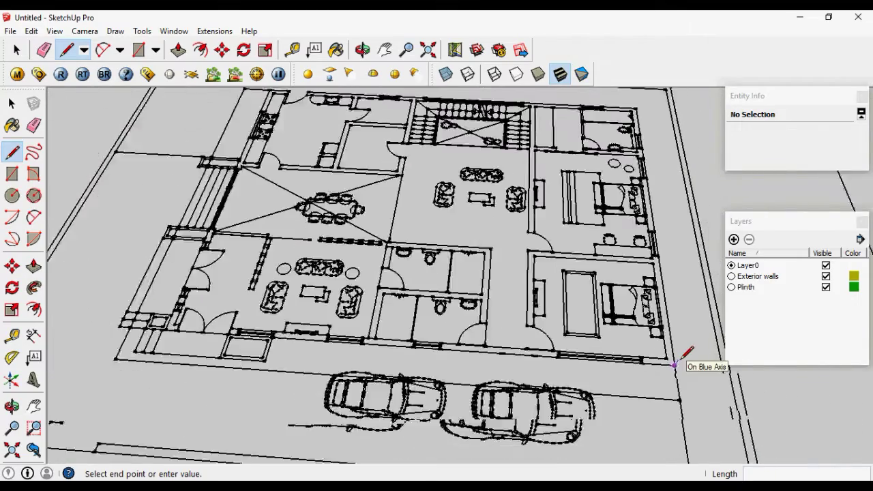
scroll(266, 335, "up", 5)
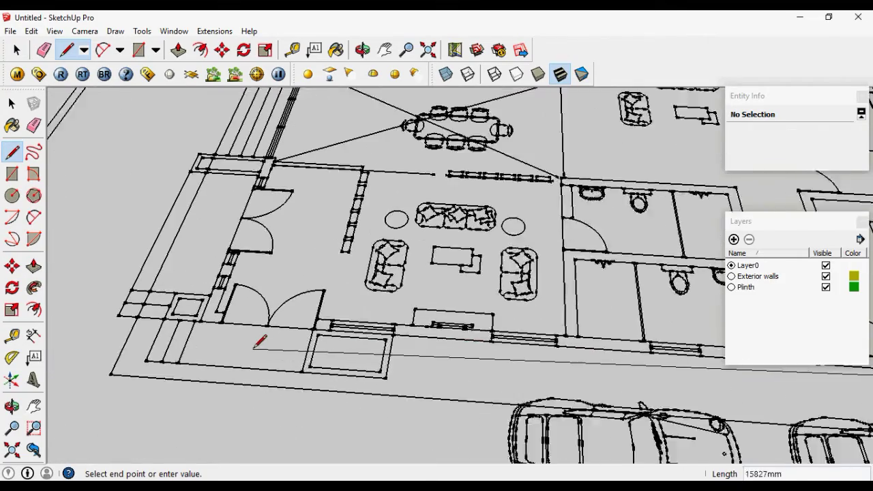
middle_click_drag(302, 331, 409, 348)
scroll(409, 344, "down", 2)
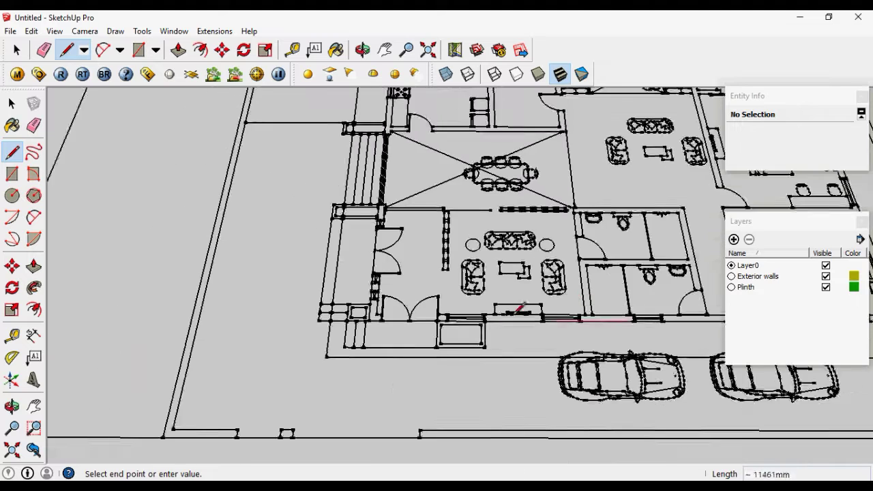
scroll(423, 328, "up", 5)
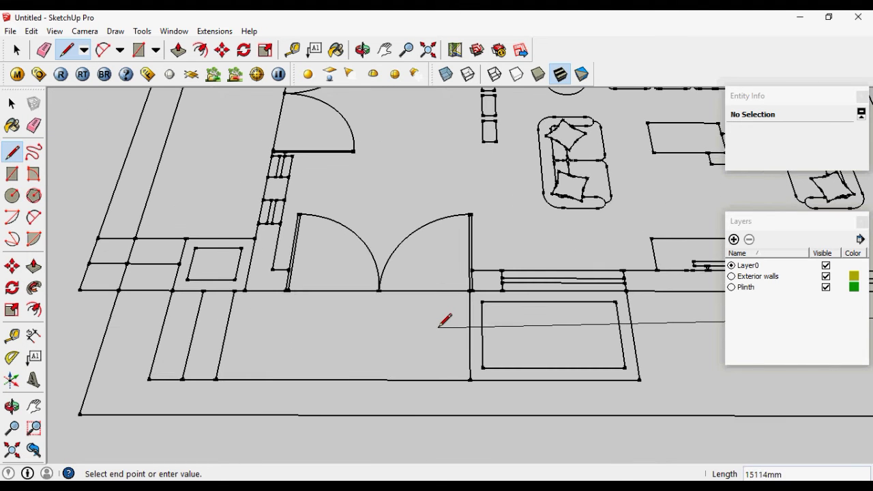
left_click(471, 291)
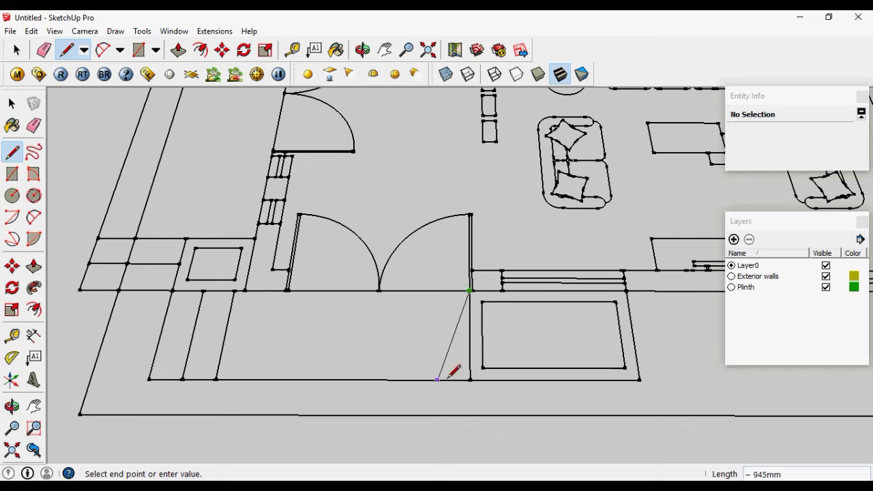
Trace the entrance porch with lines along the planter's side and about 2270 mm along the front edge to the top step
left_click(471, 380)
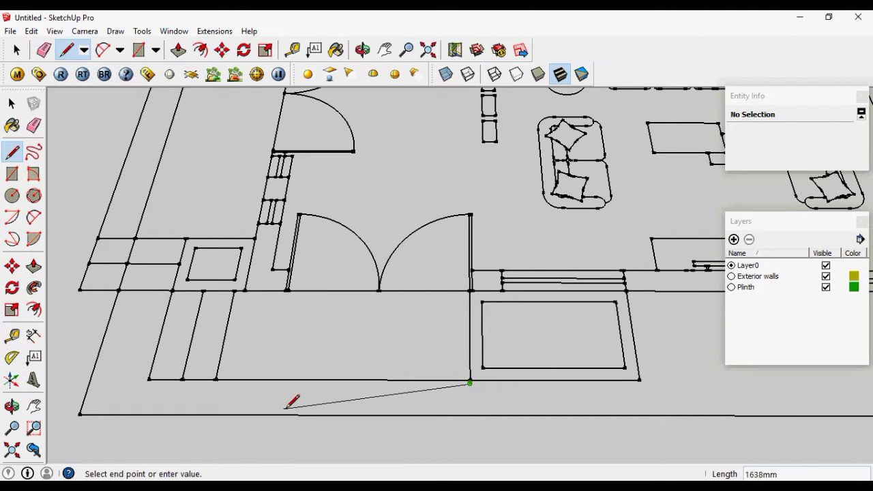
key("Escape")
left_click(470, 380)
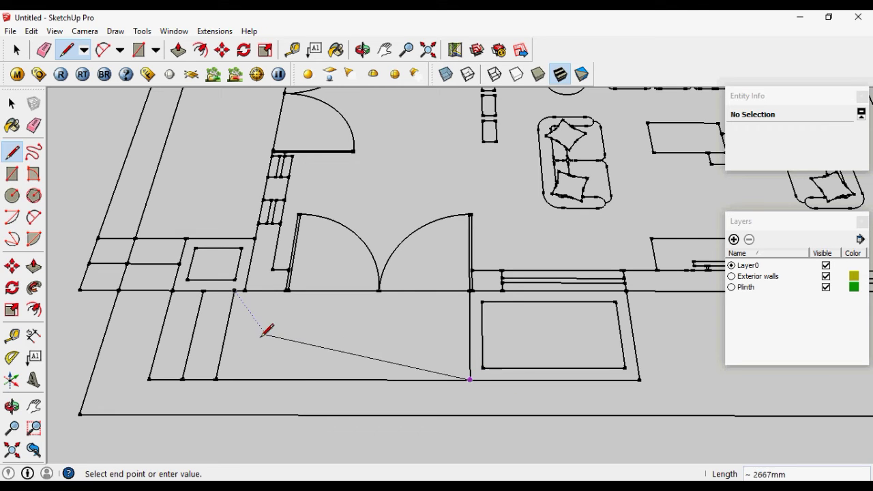
left_click(216, 380)
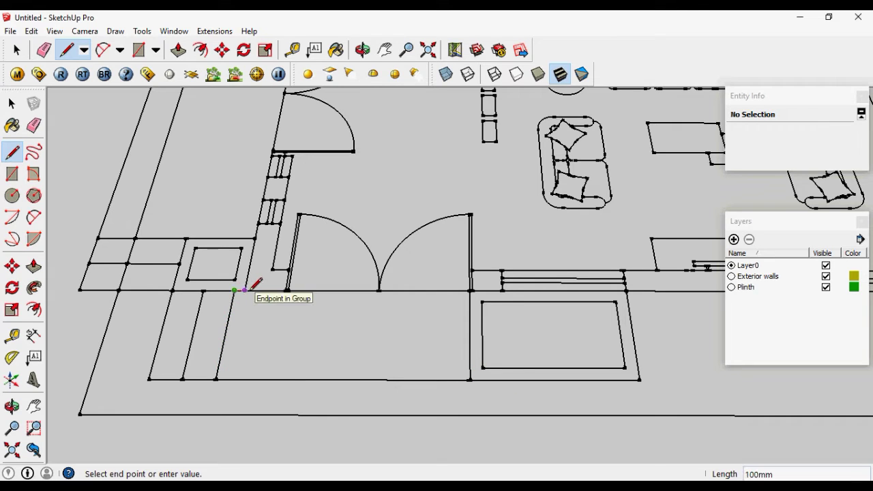
Trace the side verandah from the entrance wall corner, about 1219 mm outward, 3340 mm along its outer edge, and back to the wall
scroll(287, 344, "down", 3)
scroll(204, 317, "up", 2)
scroll(198, 323, "up", 2)
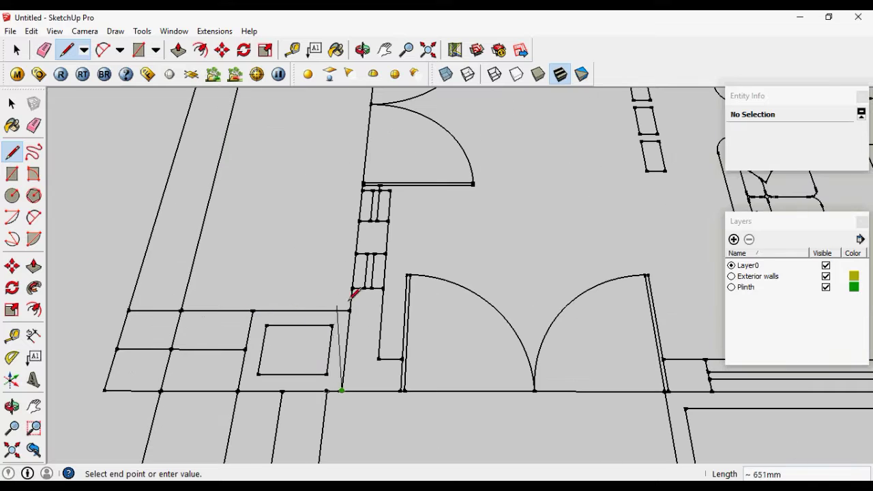
left_click(349, 311)
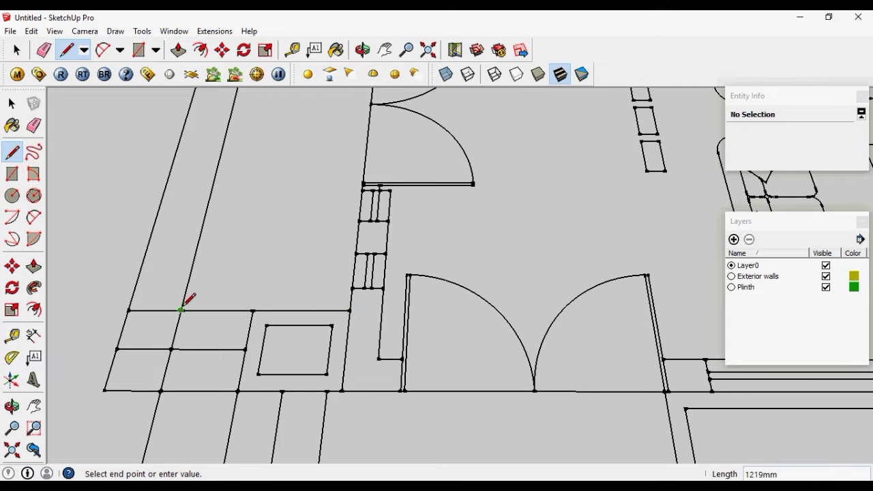
scroll(204, 341, "down", 3)
scroll(266, 234, "up", 3)
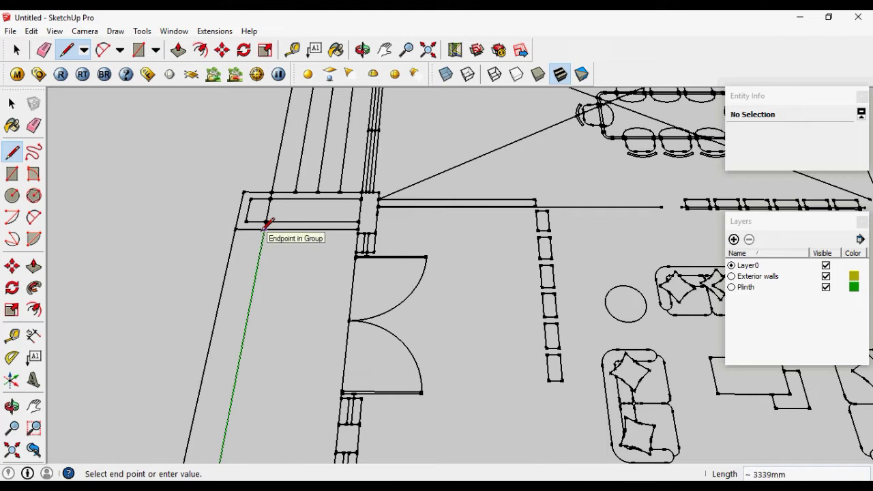
left_click(265, 229)
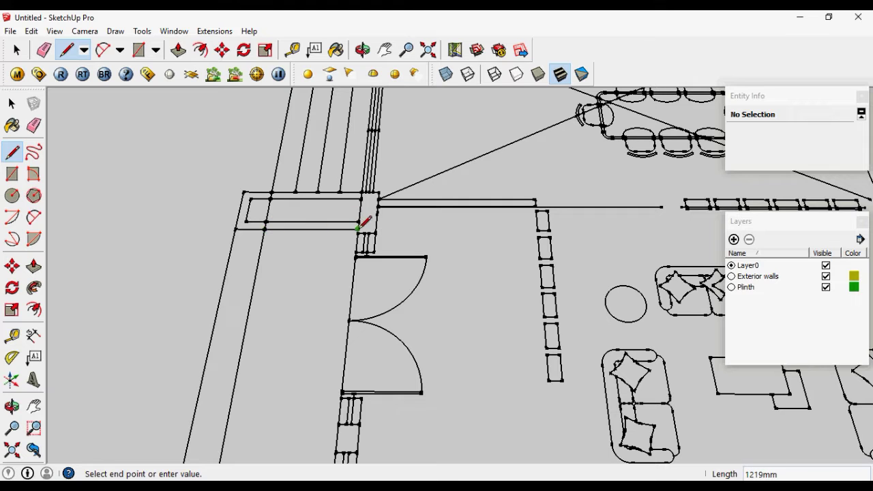
left_click(359, 228)
Trace about 4500 mm past the side steps to the far planter, out to the kitchen strip's edge and along it to the back corner
scroll(357, 335, "down", 5)
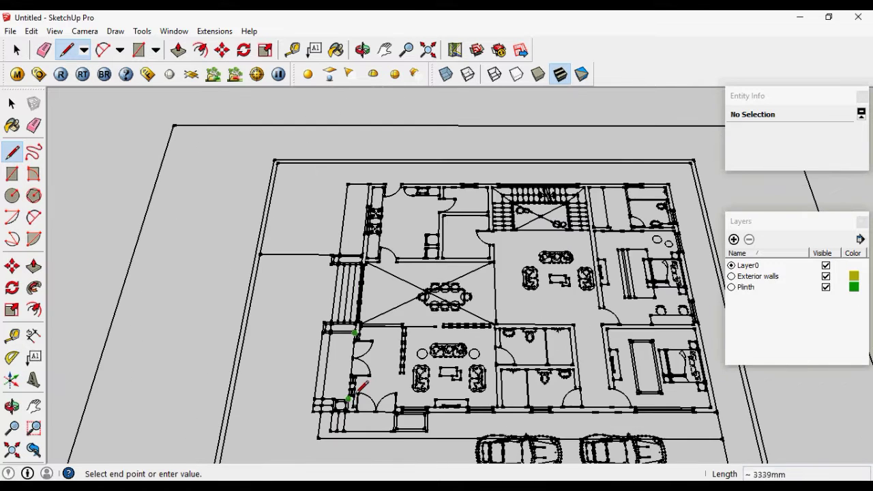
scroll(357, 259, "up", 5)
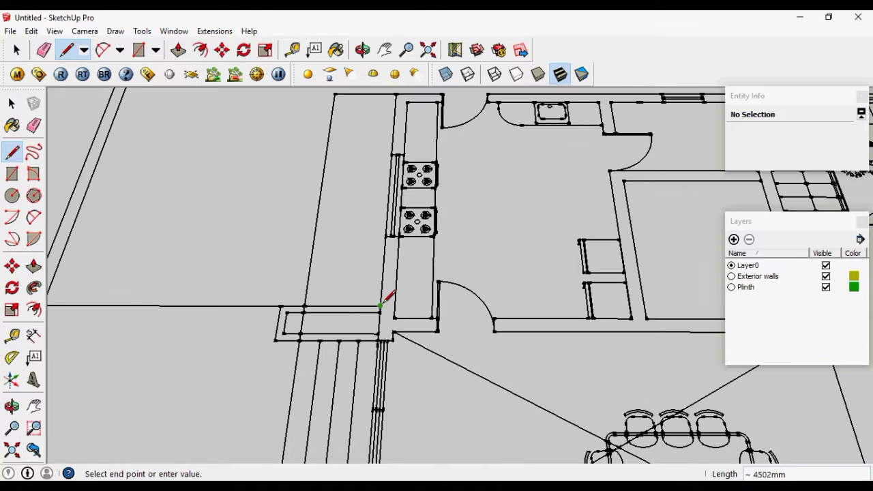
left_click(381, 305)
left_click(304, 306)
scroll(304, 335, "down", 3)
scroll(322, 205, "up", 2)
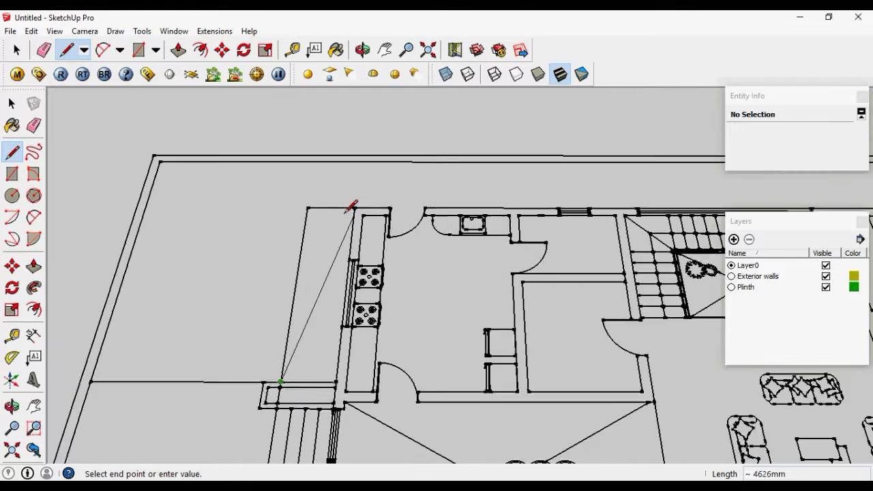
left_click(308, 208)
Close the floor outline with lines along the back wall and down the bedrooms' outer wall to the front corner
scroll(293, 220, "down", 4)
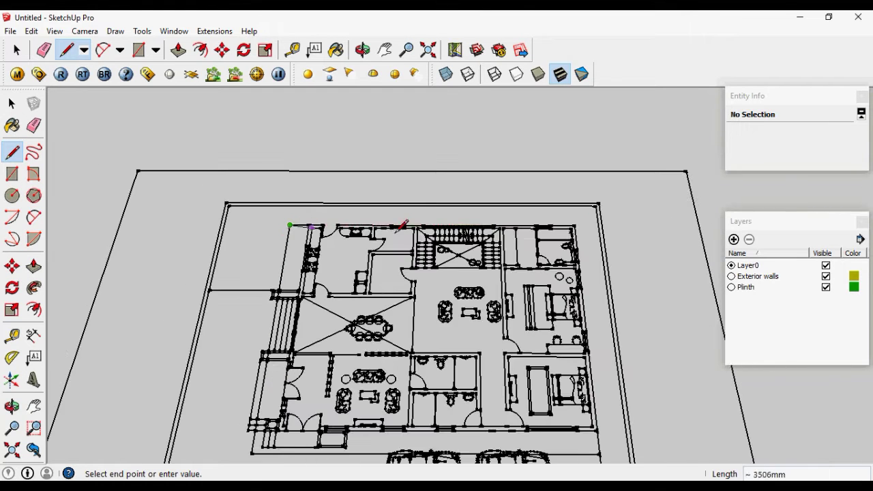
scroll(585, 224, "up", 4)
left_click(565, 225)
scroll(548, 186, "down", 4)
scroll(565, 273, "down", 3)
scroll(575, 366, "up", 5)
left_click(575, 410)
scroll(251, 404, "down", 5)
key("space")
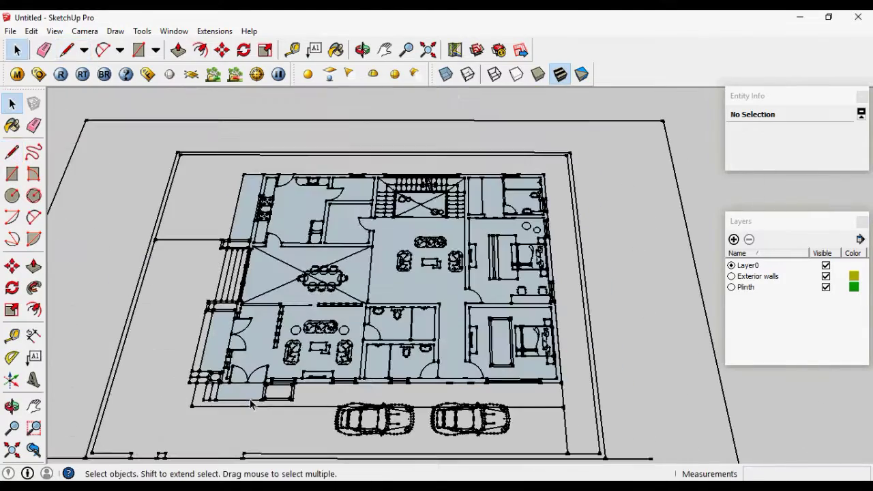
Push/Pull the traced floor face up 450 mm to form the plinth
middle_click_drag(446, 368, 436, 308)
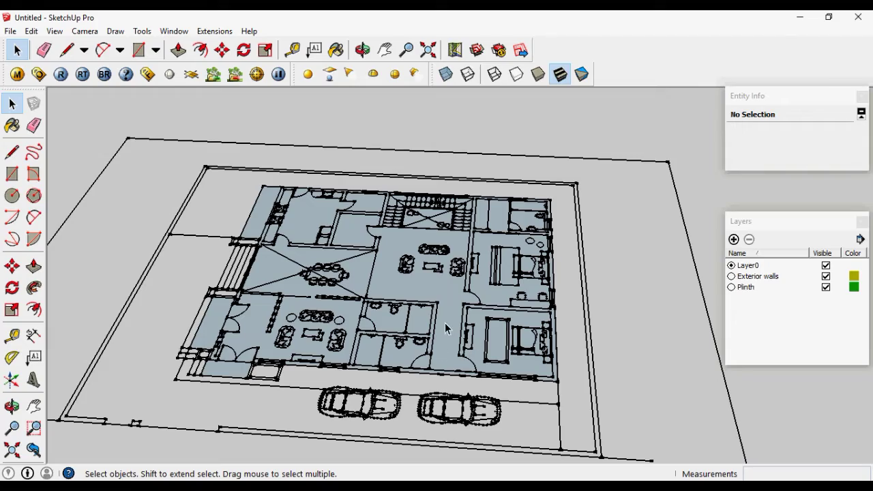
left_click(446, 318)
middle_click_drag(311, 377, 353, 252)
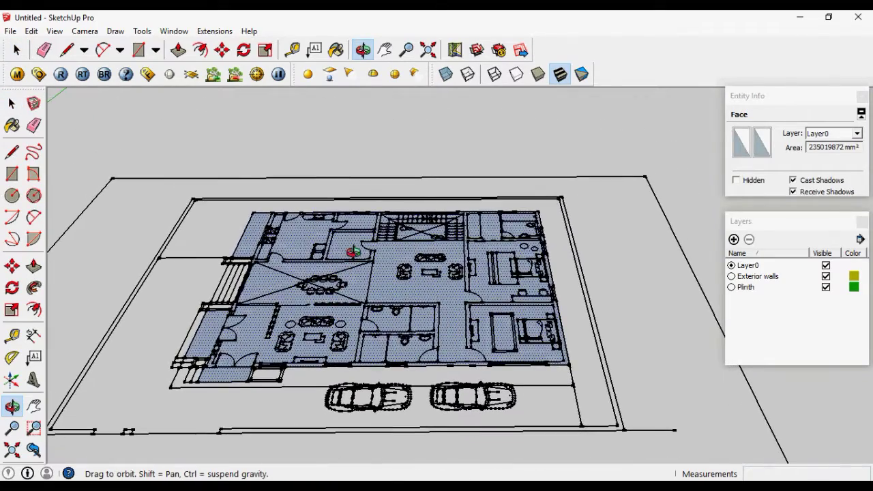
scroll(467, 300, "up", 3)
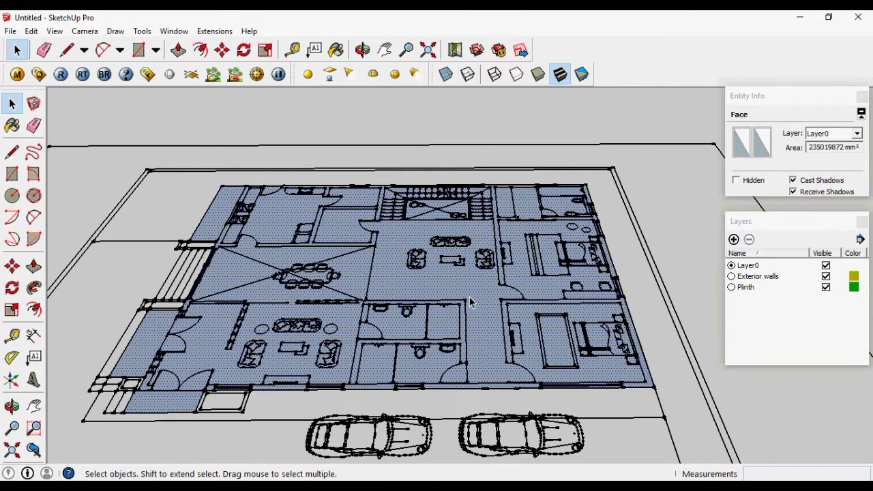
key("p")
left_click(482, 300)
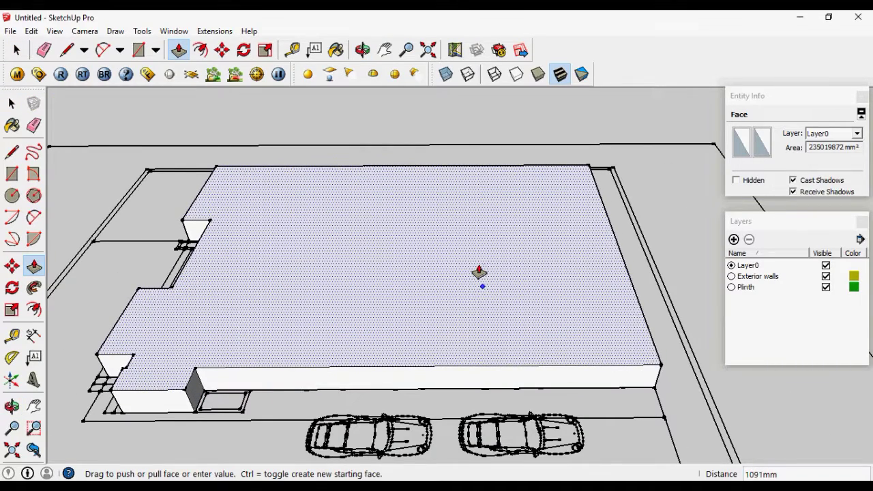
type("45")
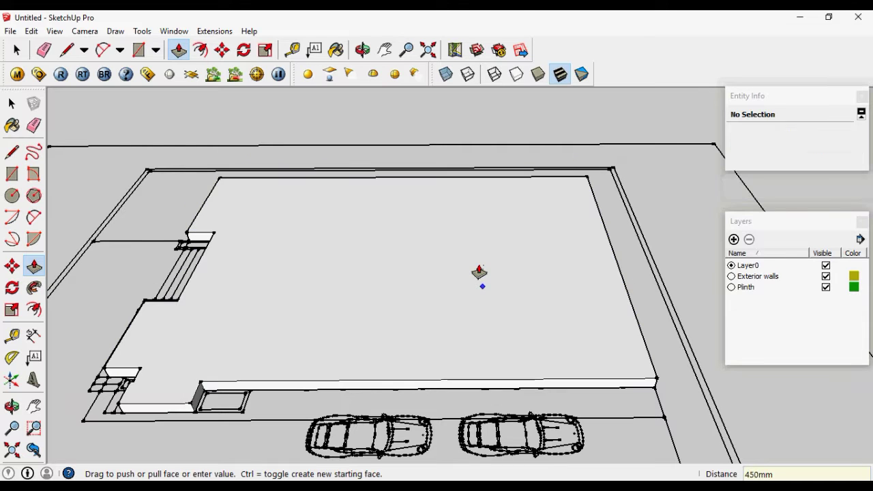
key("space")
Select all connected faces and edges of the plinth and assign them to the Plinth layer
scroll(519, 310, "down", 3)
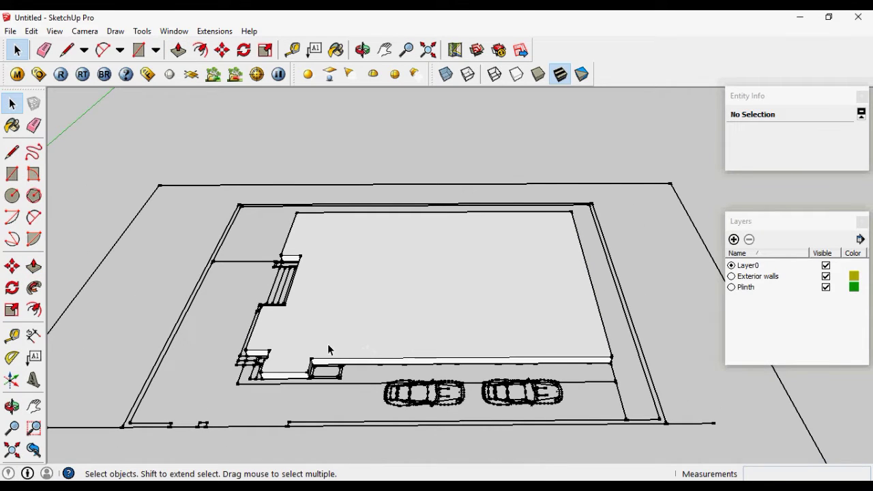
middle_click_drag(328, 349, 394, 334)
scroll(359, 344, "up", 2)
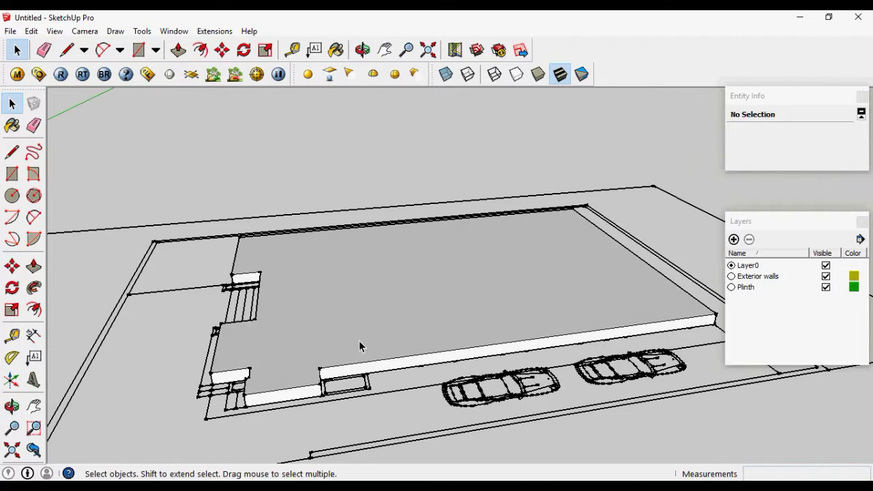
triple_click(383, 300)
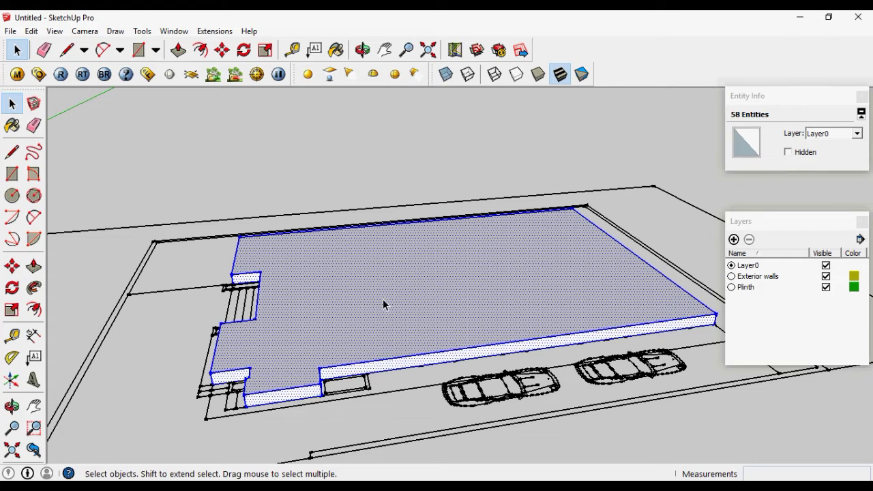
left_click(838, 136)
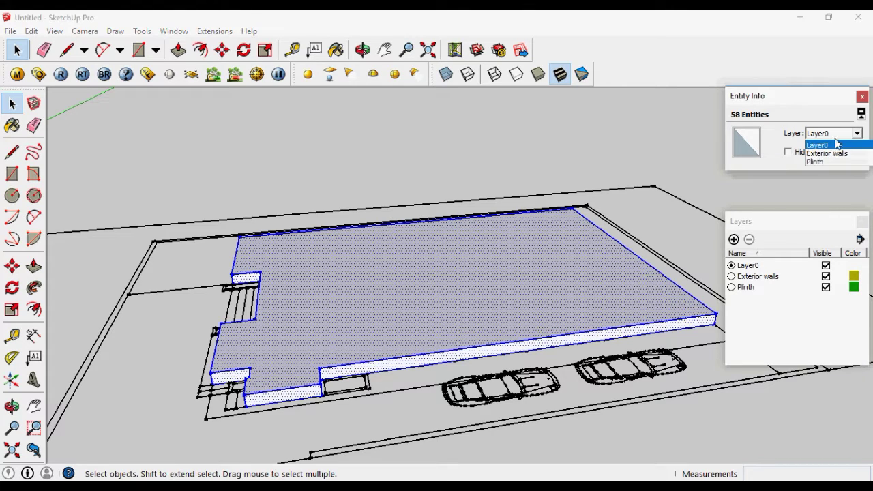
left_click(841, 161)
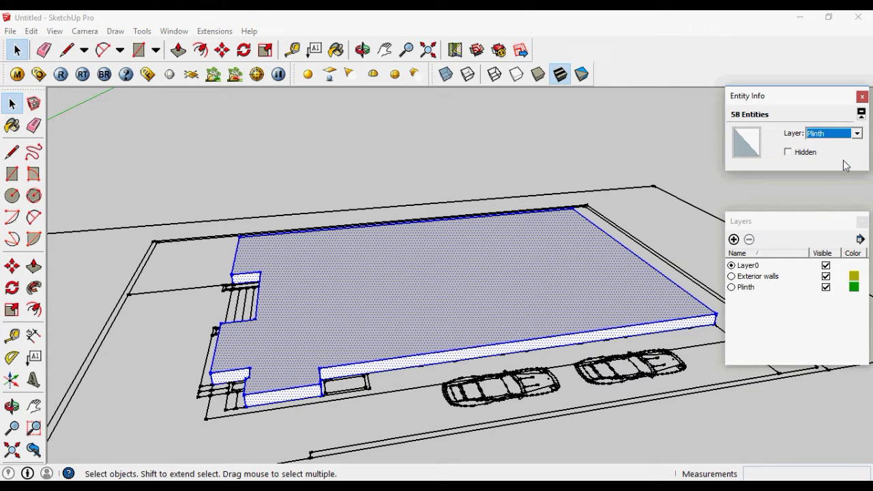
Make a group from the selected plinth geometry and assign the group to the Plinth layer
right_click(381, 311)
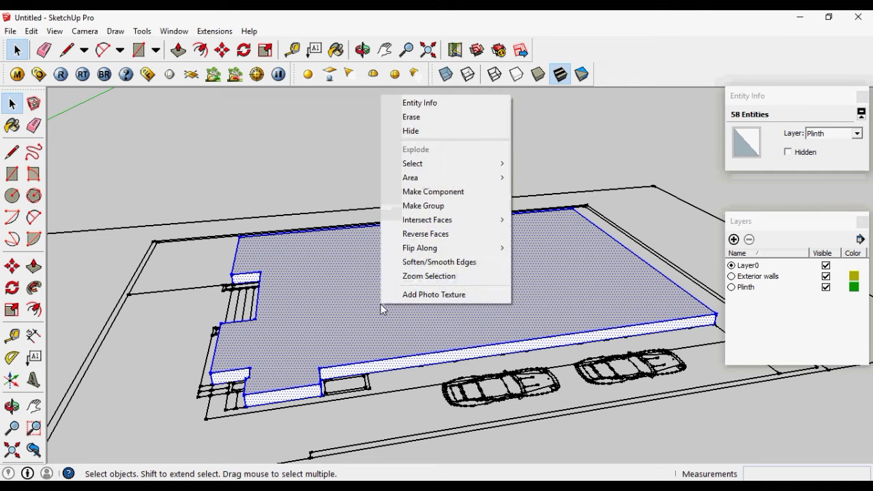
left_click(437, 206)
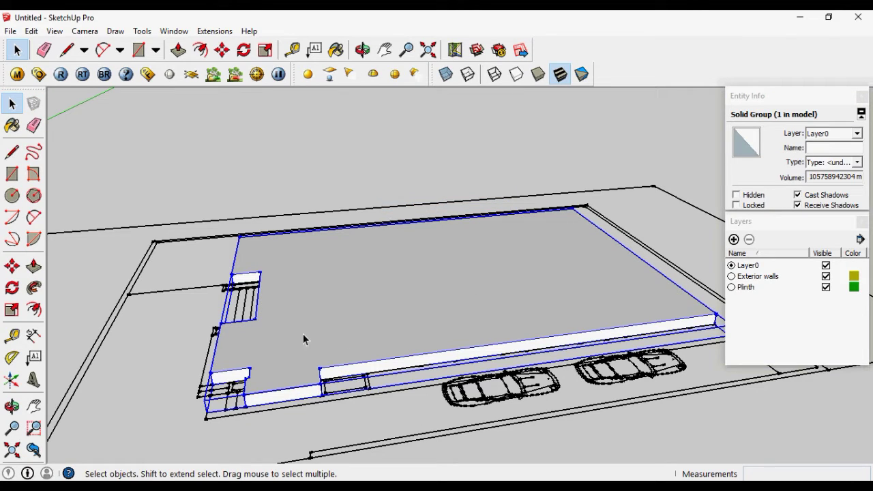
left_click(844, 139)
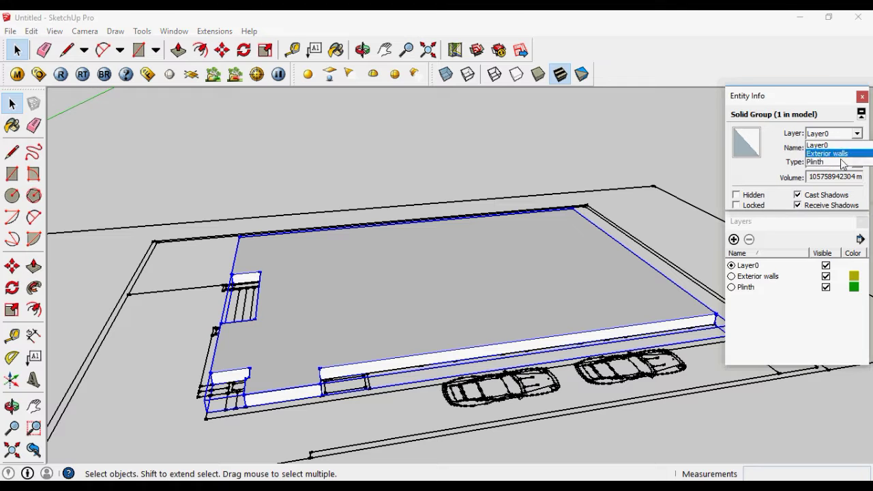
left_click(842, 162)
left_click(390, 197)
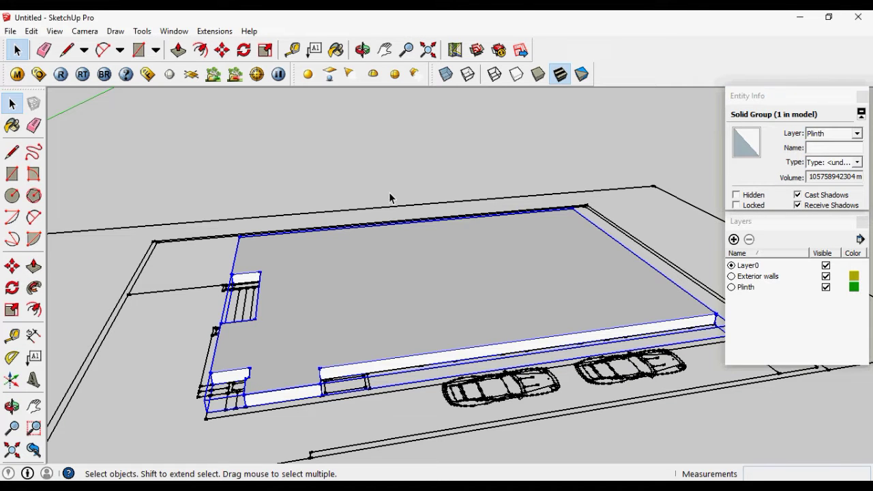
Hide the Plinth layer to expose the floor plan
middle_click_drag(534, 301, 605, 297)
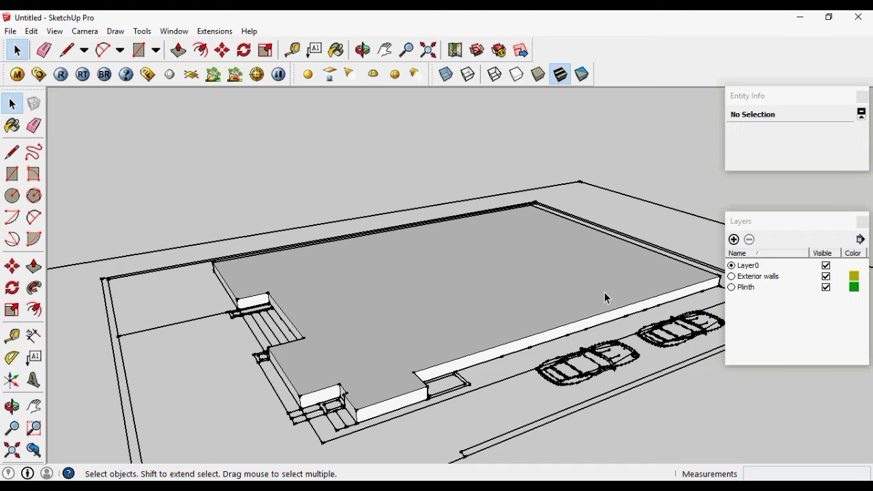
middle_click_drag(605, 292, 548, 311)
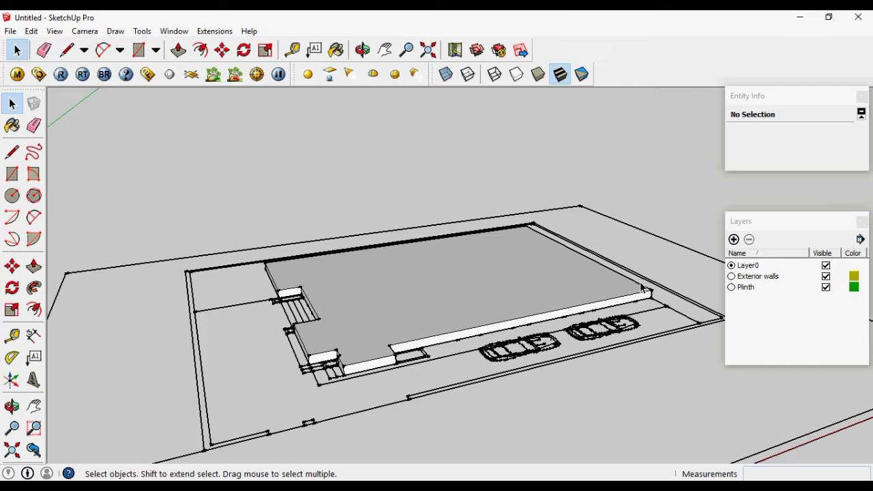
left_click(826, 287)
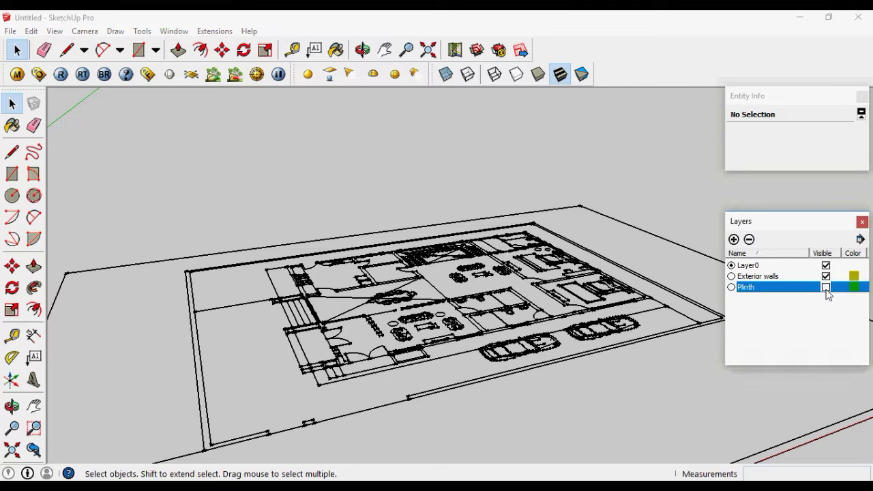
Draw a line along the front wall from the front bedroom's outer corner to the entrance's side wall corner
middle_click_drag(572, 315, 452, 406)
scroll(546, 259, "down", 2)
scroll(410, 365, "up", 3)
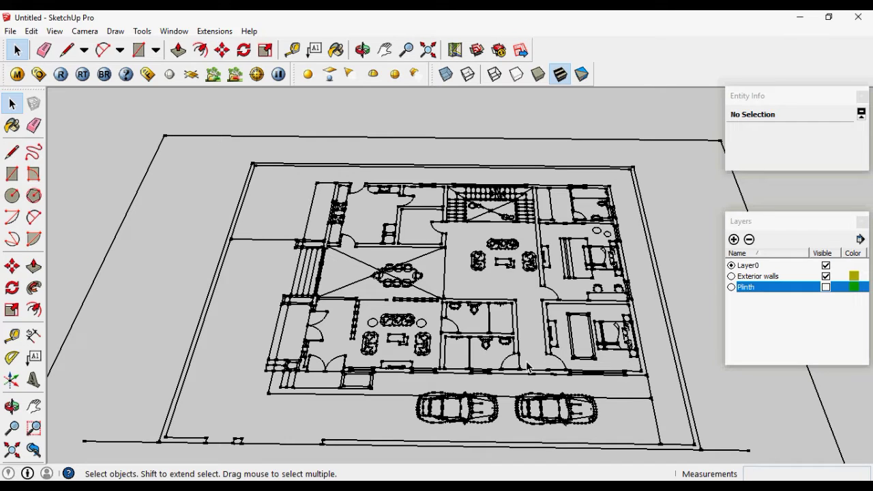
key("l")
left_click(645, 374)
scroll(632, 365, "up", 5)
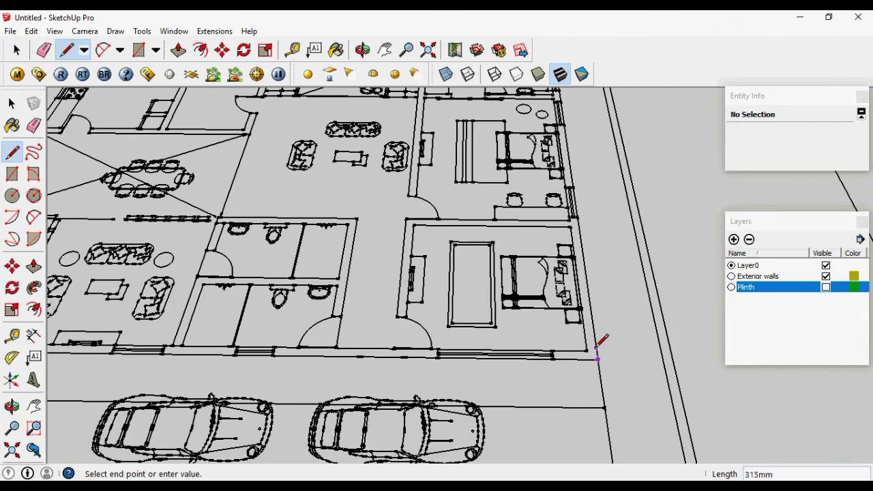
scroll(619, 351, "down", 5)
scroll(150, 345, "up", 8)
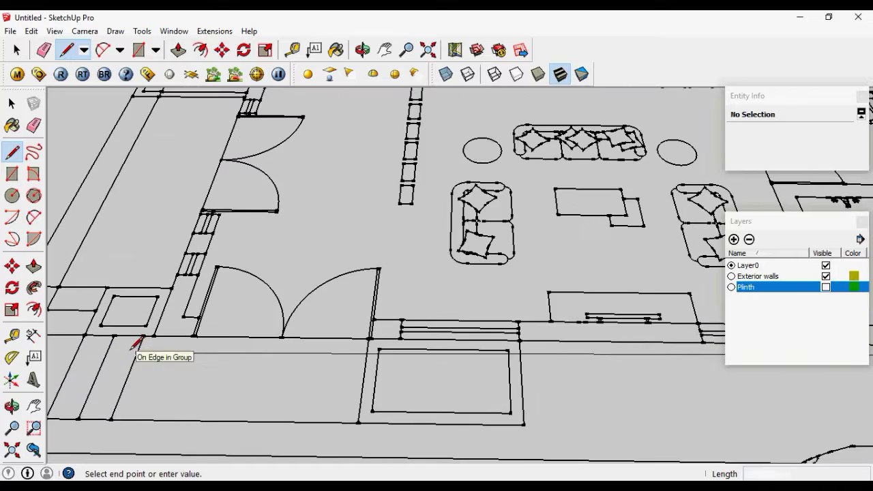
left_click(155, 335)
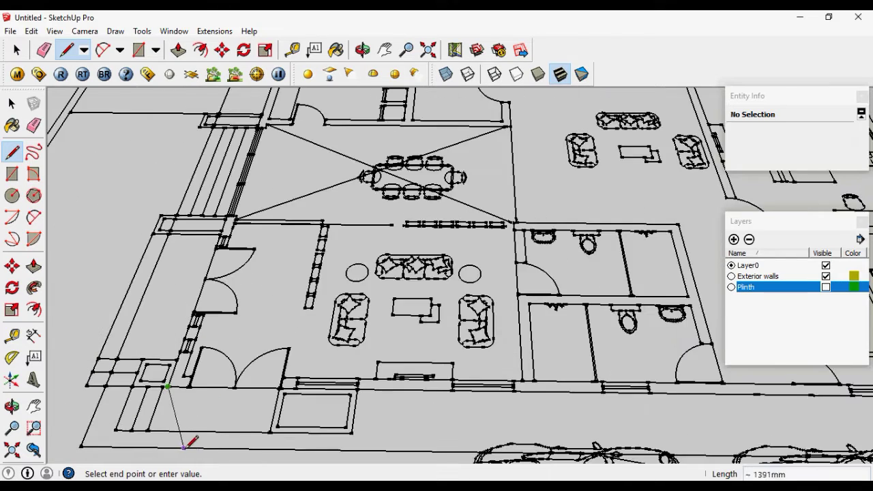
Trace the rest of the exterior wall outline along the entrance, rear and bedroom sides, closing it at the front bedroom's outer corner
scroll(191, 442, "down", 3)
scroll(225, 186, "up", 5)
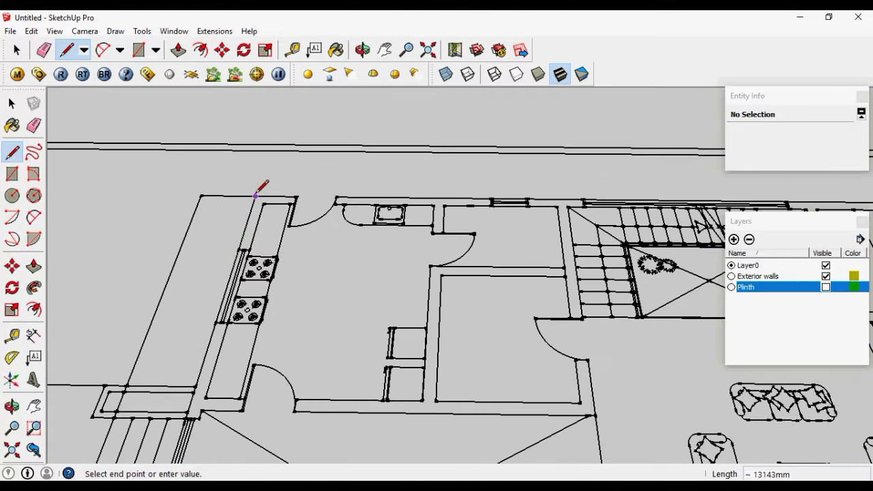
scroll(280, 232, "down", 3)
scroll(523, 230, "up", 2)
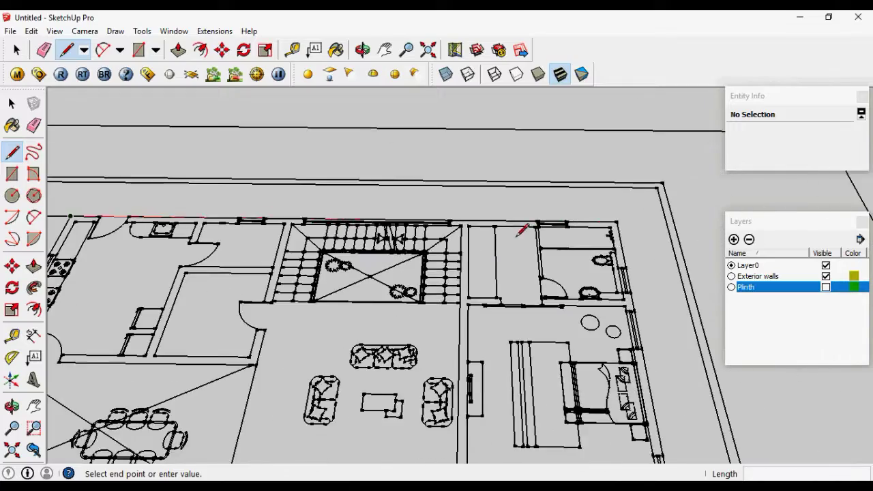
scroll(629, 220, "up", 3)
scroll(581, 151, "down", 3)
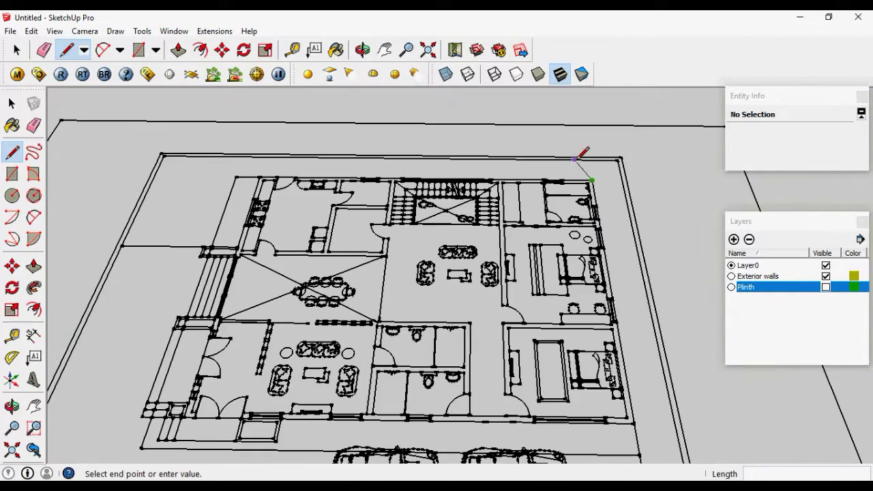
scroll(643, 413, "up", 4)
left_click(634, 423)
scroll(641, 402, "down", 3)
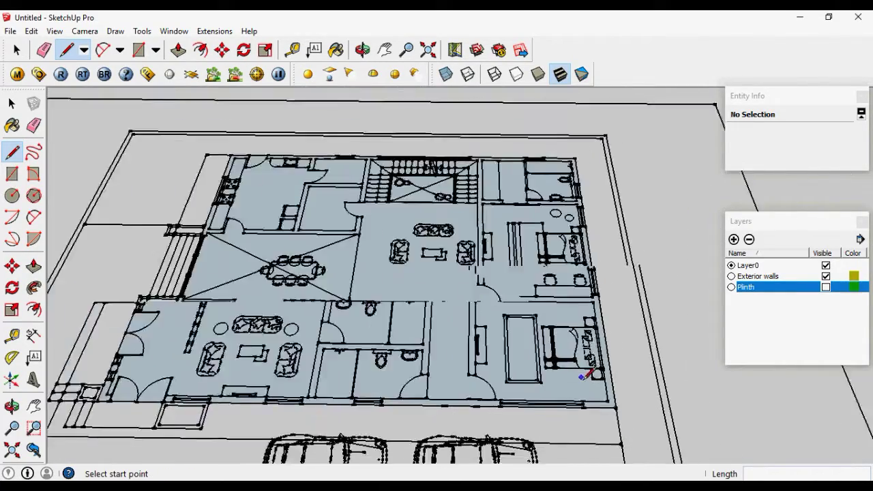
Offset the house outline face inward by the exterior wall thickness of 230 mm
key("space")
scroll(617, 408, "up", 4)
scroll(609, 407, "down", 2)
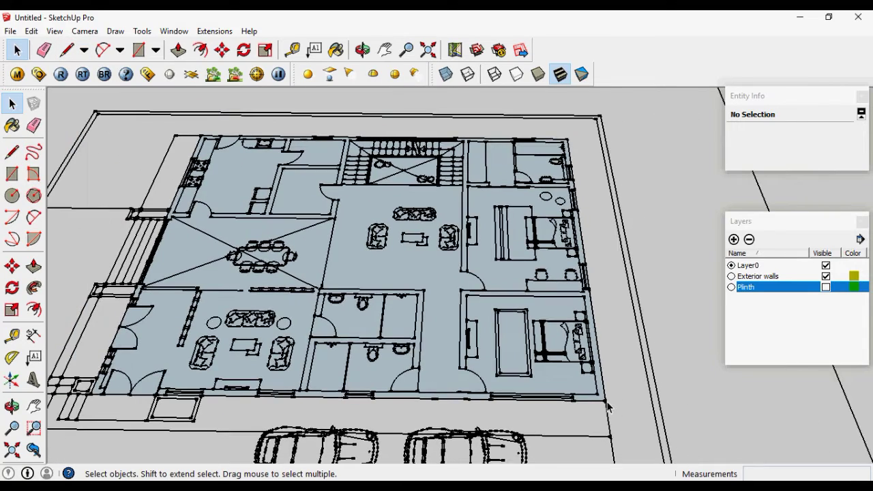
left_click(447, 289)
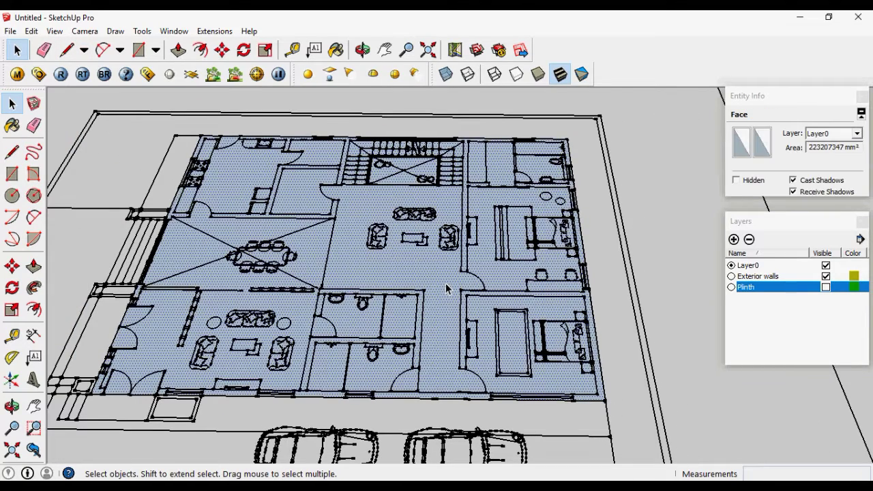
key("f")
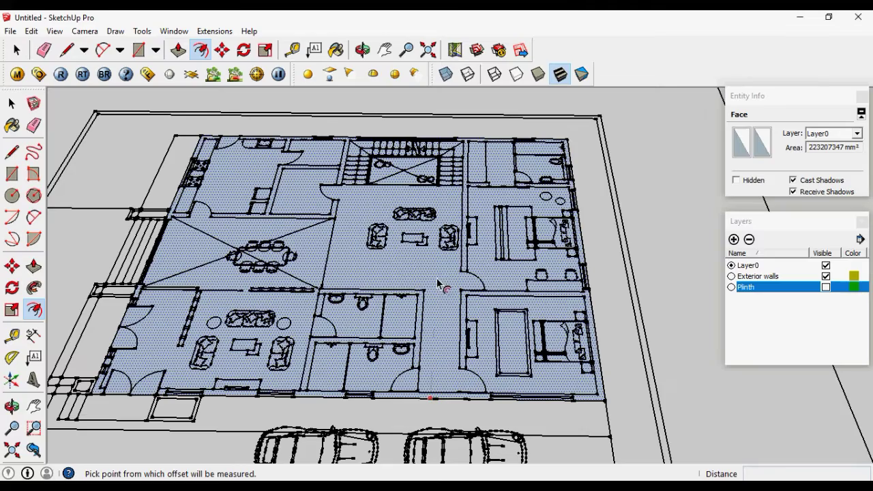
left_click(439, 284)
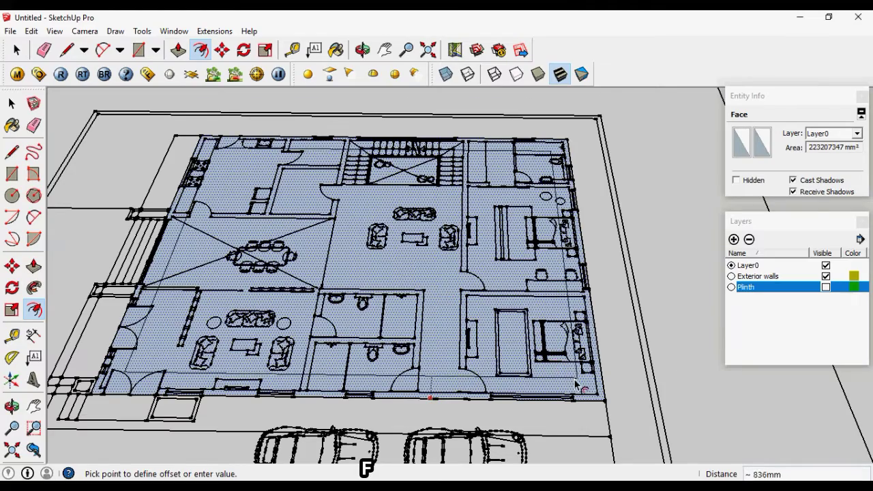
scroll(577, 386, "up", 5)
scroll(552, 351, "down", 2)
scroll(587, 386, "up", 3)
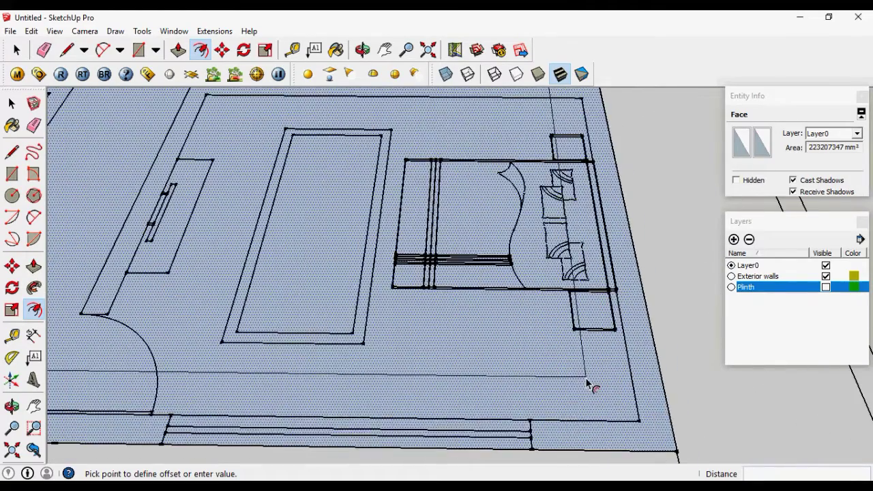
scroll(587, 385, "down", 2)
scroll(585, 382, "up", 1)
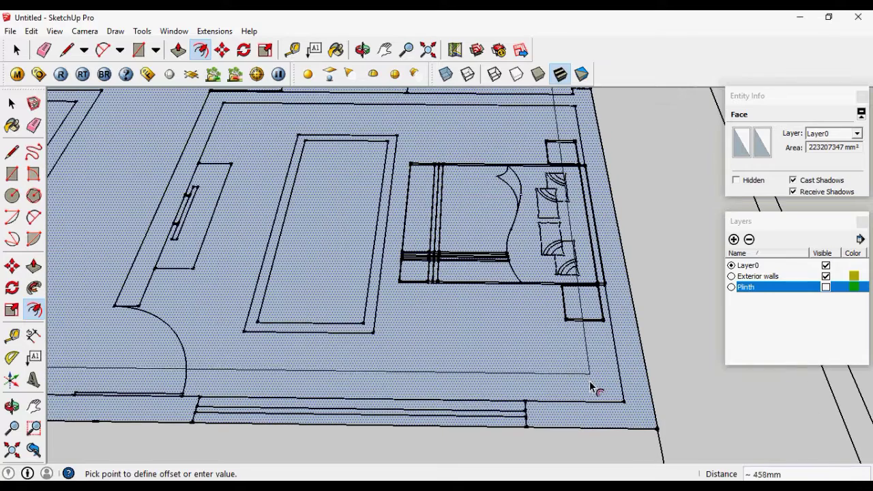
left_click(600, 407)
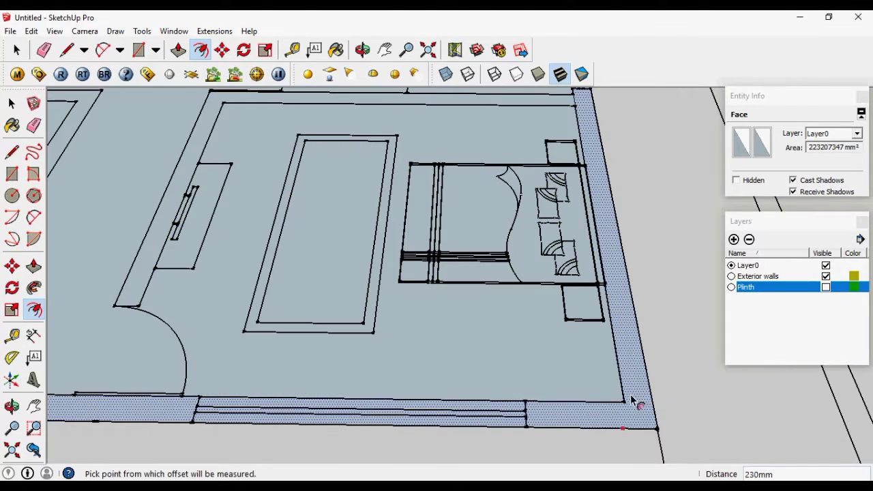
Delete the inner floor face, keeping only the exterior wall ring
key("space")
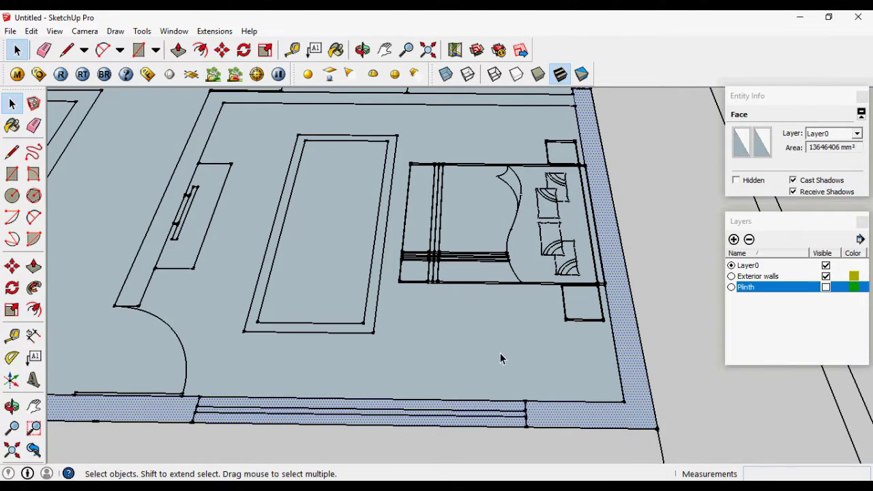
left_click(500, 353)
key("Delete")
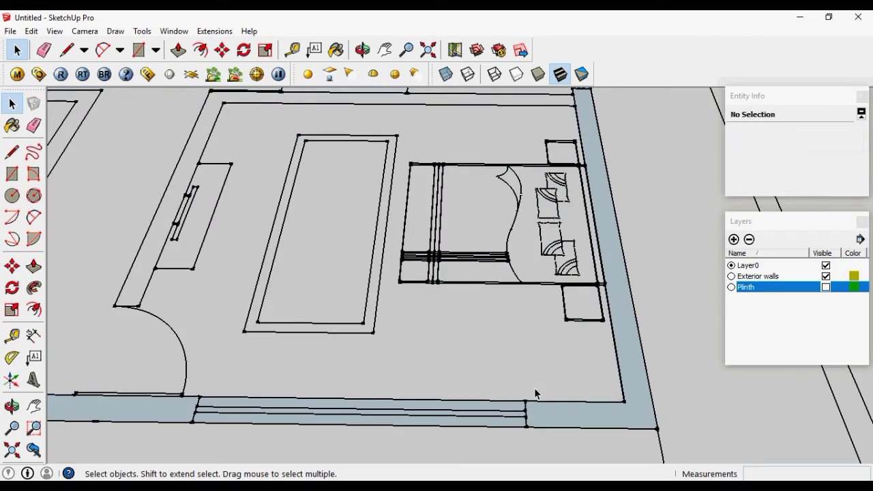
Push/Pull the exterior wall ring upward to a height of about 2793 mm
middle_click_drag(536, 393, 540, 372)
key("p")
left_click(614, 376)
scroll(614, 324, "down", 10)
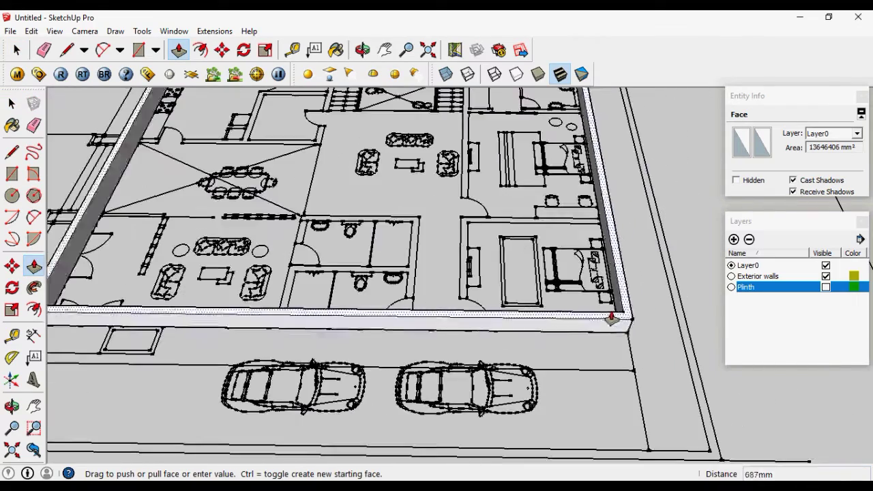
middle_click_drag(598, 284, 624, 184)
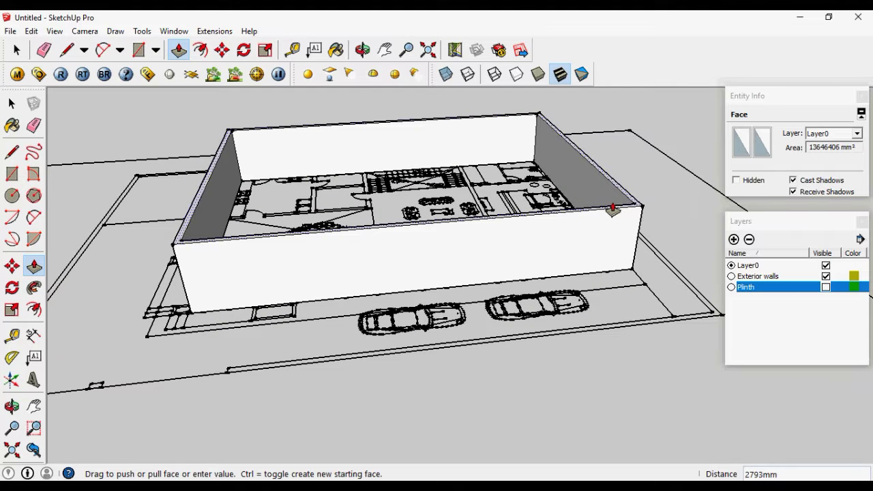
Undo the wall extrusion, the offset and the traced outline, keeping the Plinth layer hidden
key("space")
key("ctrl+z")
key("ctrl+z")
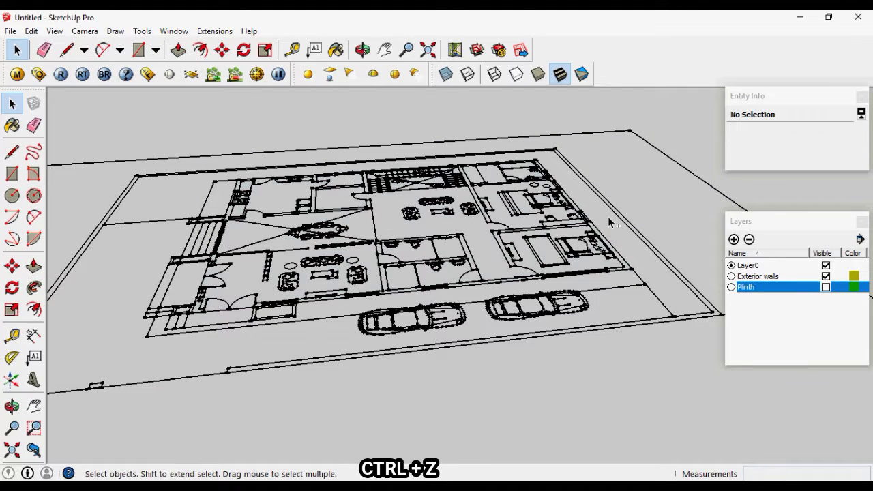
key("ctrl+z")
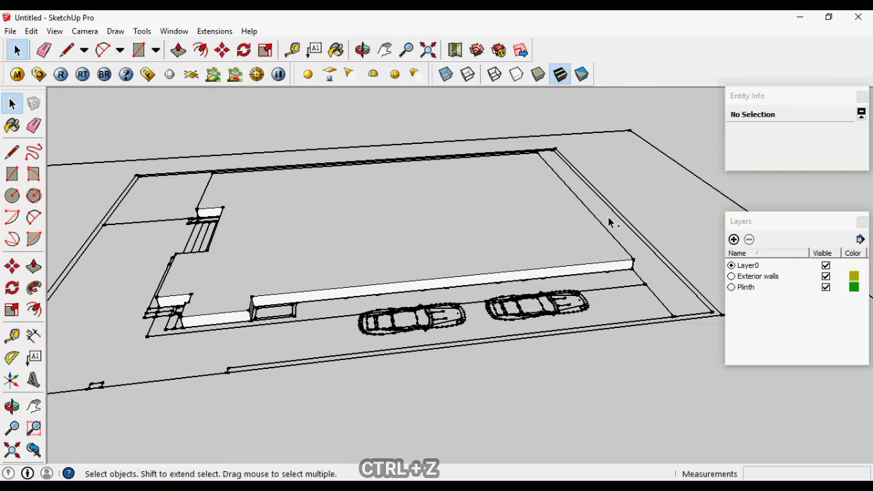
key("ctrl+y")
Draw a rectangle over the whole house from the front bedroom's outer corner to the kitchen's rear outer corner
middle_click_drag(616, 265, 573, 348)
scroll(573, 348, "up", 3)
key("r")
left_click(599, 322)
scroll(603, 319, "up", 3)
key("Escape")
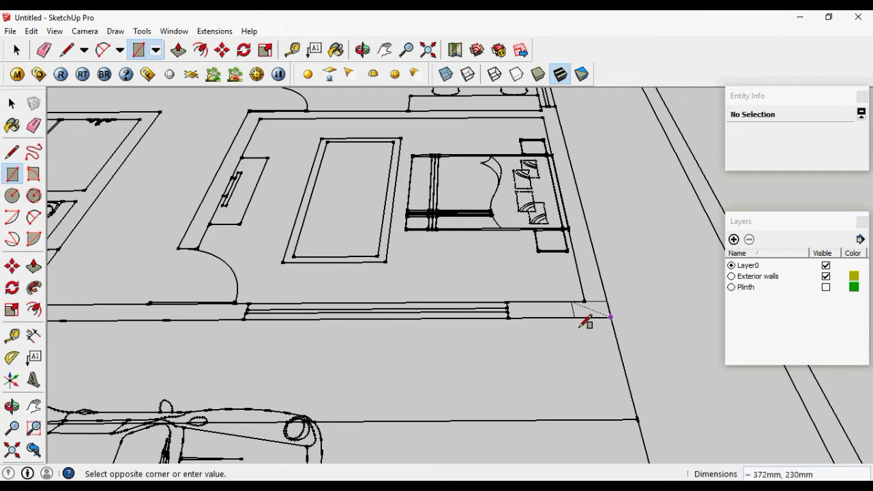
scroll(582, 324, "down", 6)
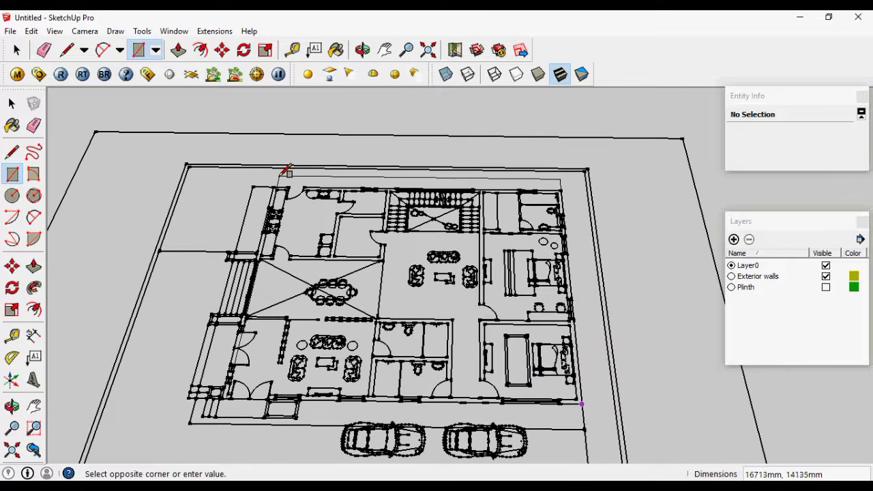
left_click(274, 186)
key("space")
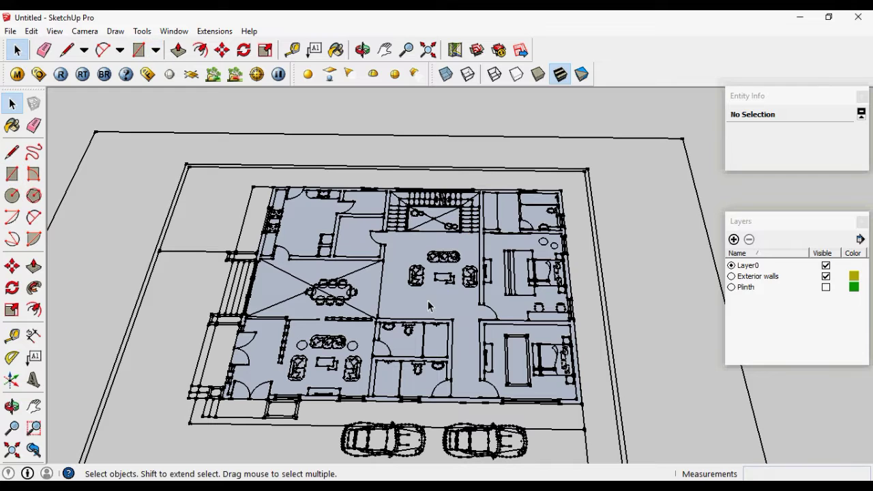
Offset the house rectangle inward to the inner wall line and delete the inner face
left_click(504, 316)
key("f")
left_click(511, 324)
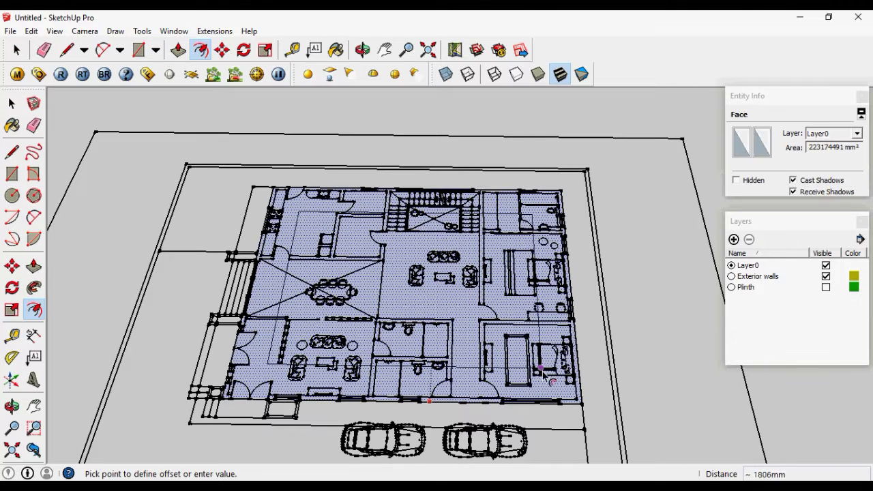
left_click(567, 402)
key("space")
left_click(565, 404)
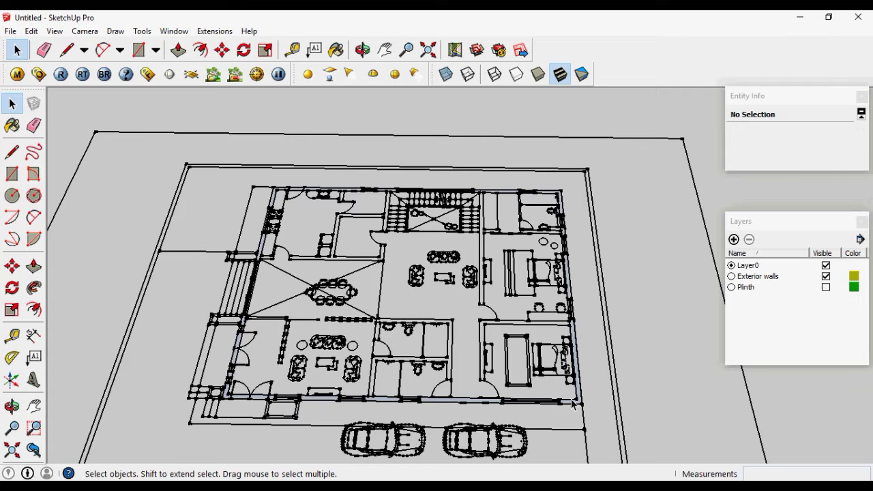
Undo the inner face deletion, the offset and the house rectangle, leaving the bare floor plan
middle_click_drag(573, 400, 548, 384)
scroll(572, 405, "up", 3)
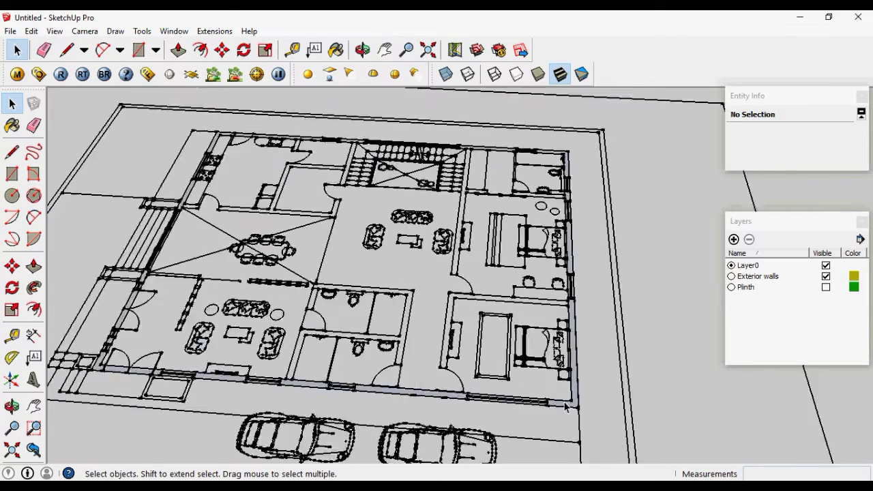
scroll(570, 404, "down", 2)
left_click(569, 406)
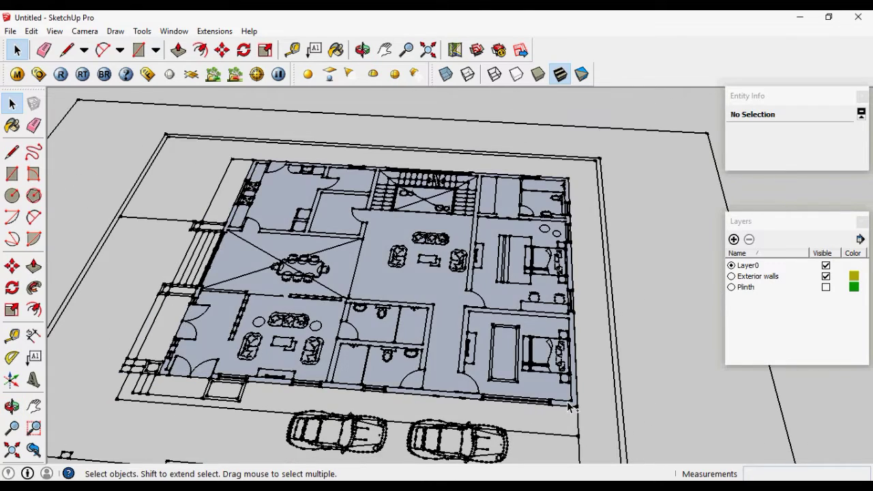
key("ctrl+z")
key("ctrl+z")
key("ctrl+y")
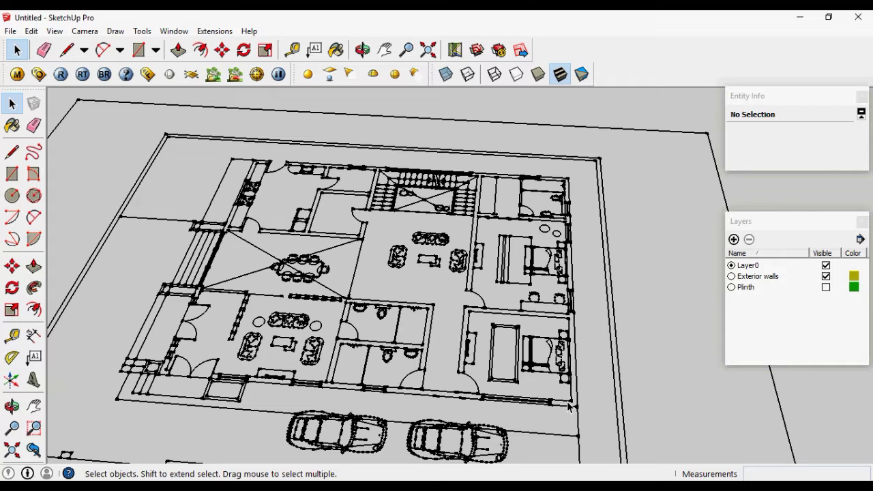
Draw a rectangle 230 mm wide and about 12913 mm long over the exterior wall on the bedroom side
scroll(570, 407, "up", 6)
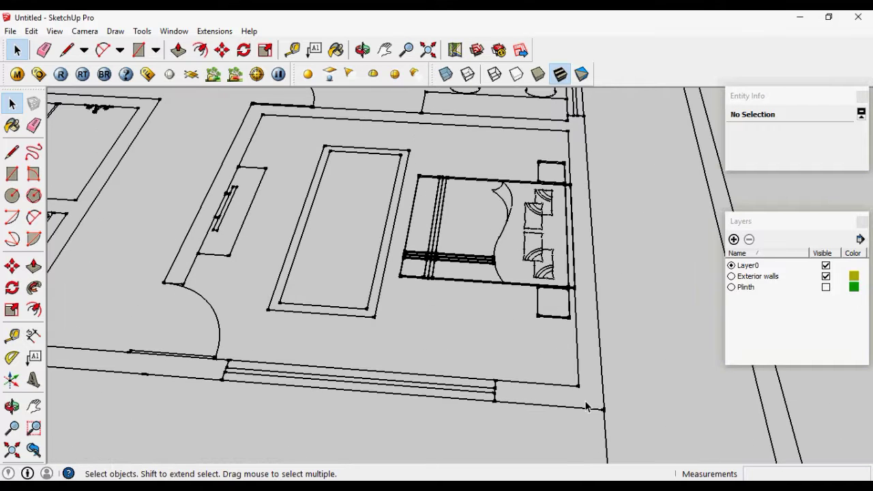
key("r")
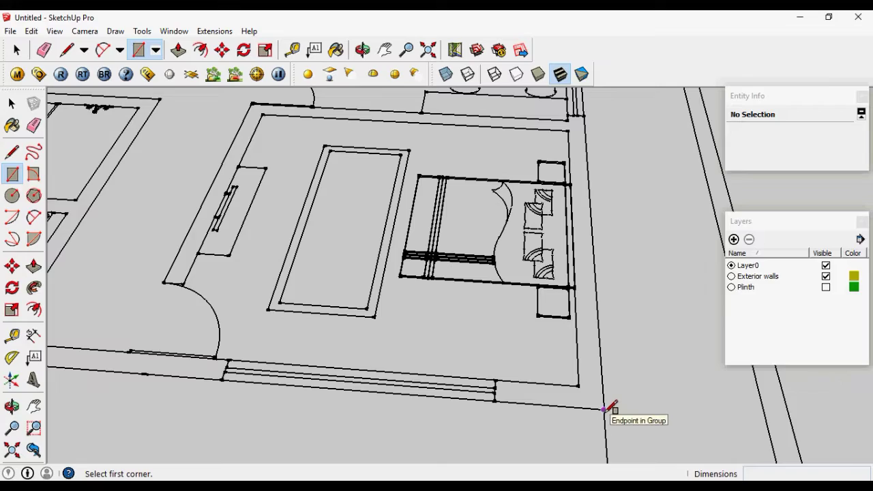
scroll(581, 384, "down", 4)
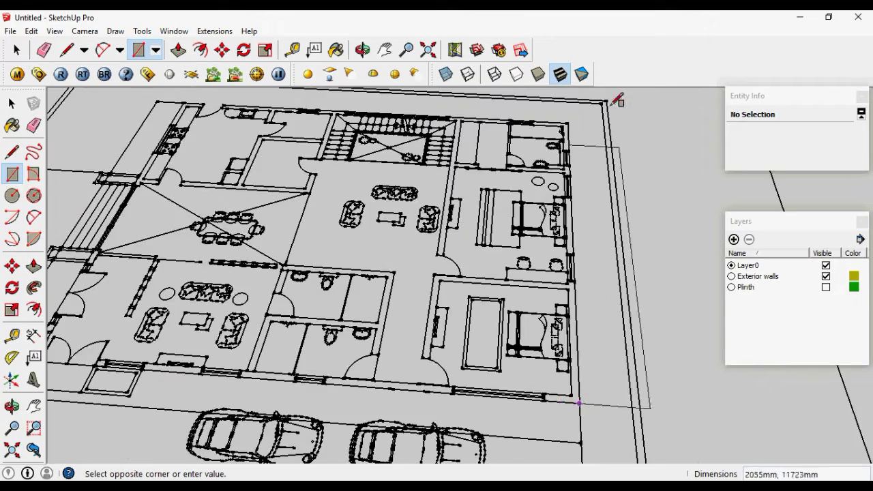
scroll(618, 101, "up", 4)
left_click(566, 129)
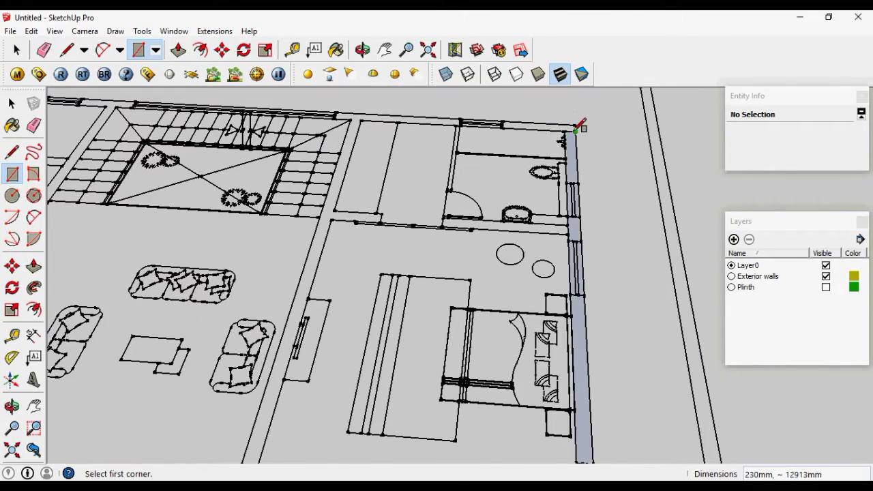
Draw a rectangle over the rear exterior wall from the bathroom's outer corner to the kitchen's inner corner
scroll(580, 127, "down", 3)
scroll(579, 117, "up", 3)
left_click(576, 125)
scroll(577, 130, "down", 4)
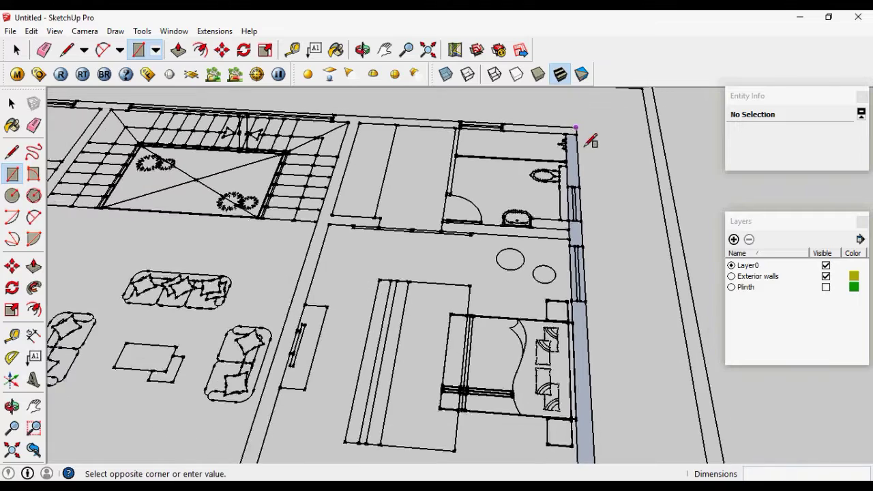
scroll(195, 112, "up", 6)
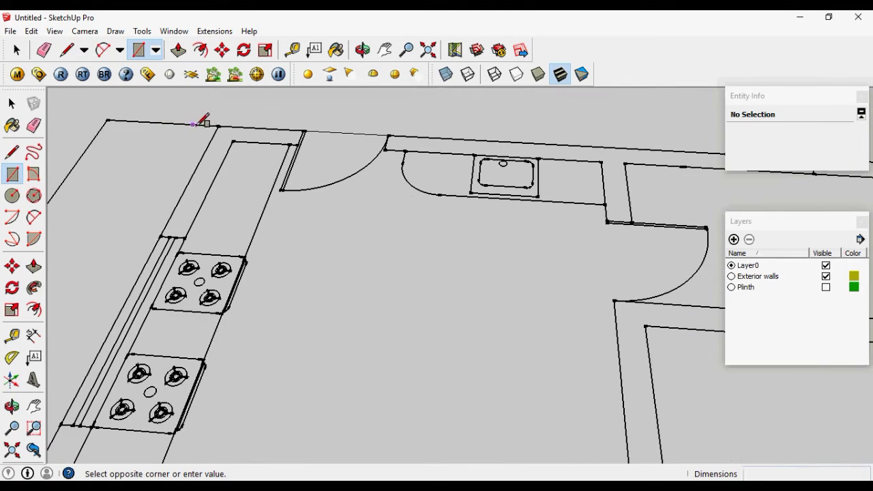
left_click(234, 140)
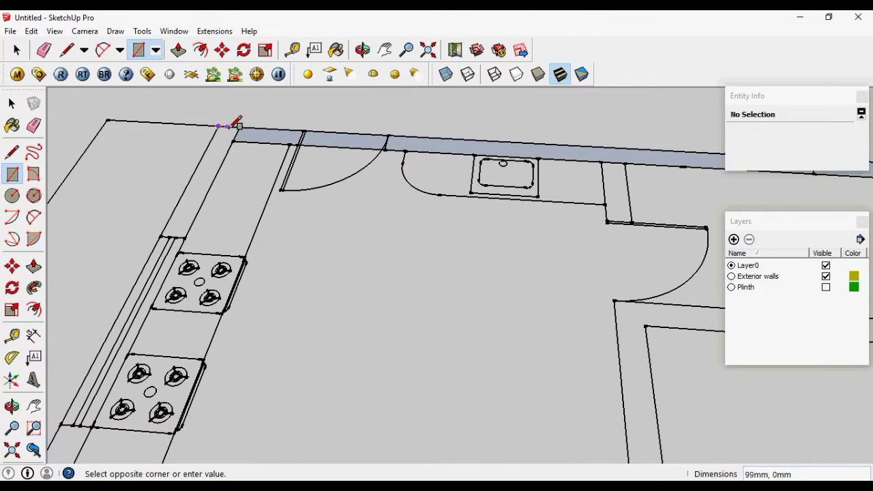
Draw a rectangle 230 mm wide and about 12913 mm long over the exterior wall on the kitchen and entrance side
scroll(262, 137, "down", 5)
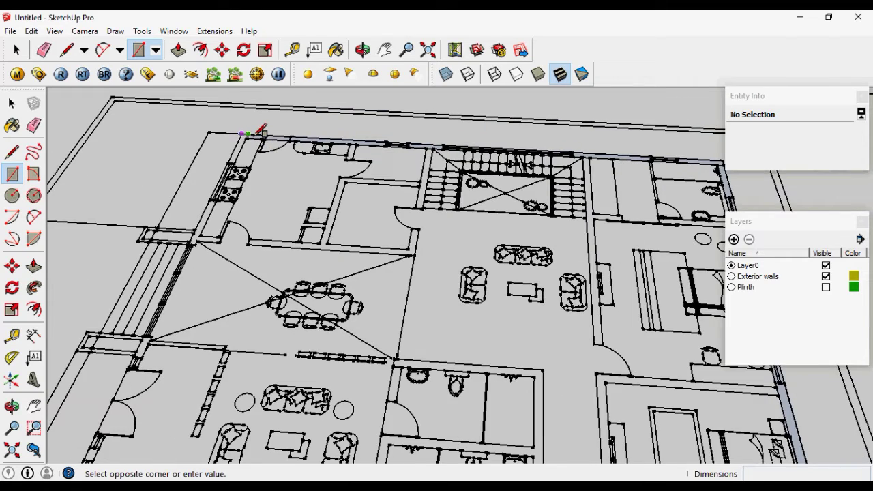
scroll(205, 238, "down", 3)
scroll(168, 359, "up", 6)
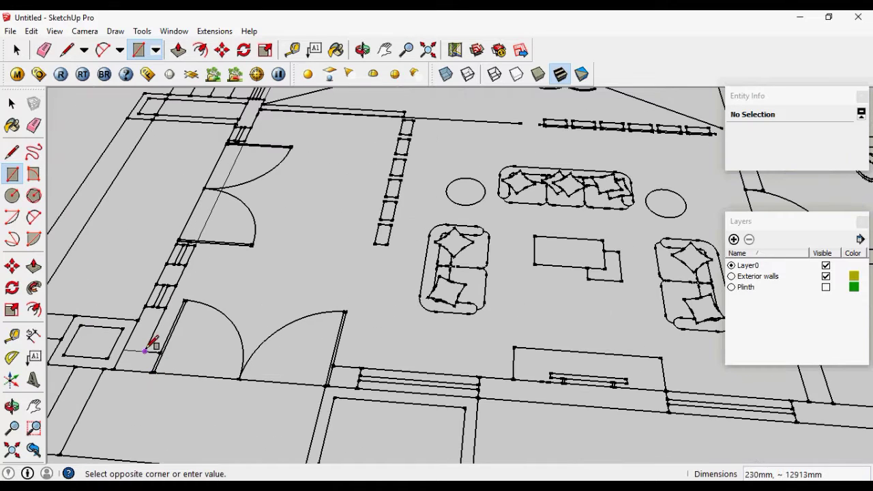
left_click(146, 352)
scroll(150, 335, "down", 4)
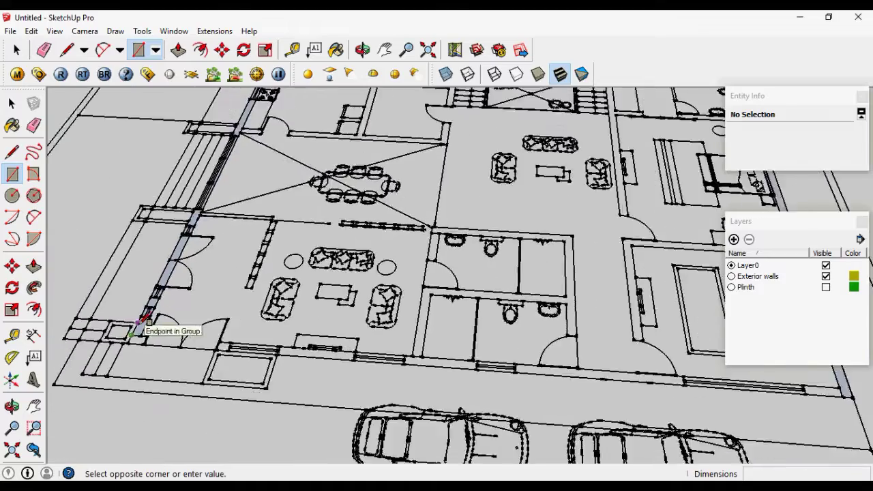
Draw a rectangle about 16751 by 230 mm over the front exterior wall, from the entrance corner to the bedroom's outer corner
scroll(462, 335, "up", 6)
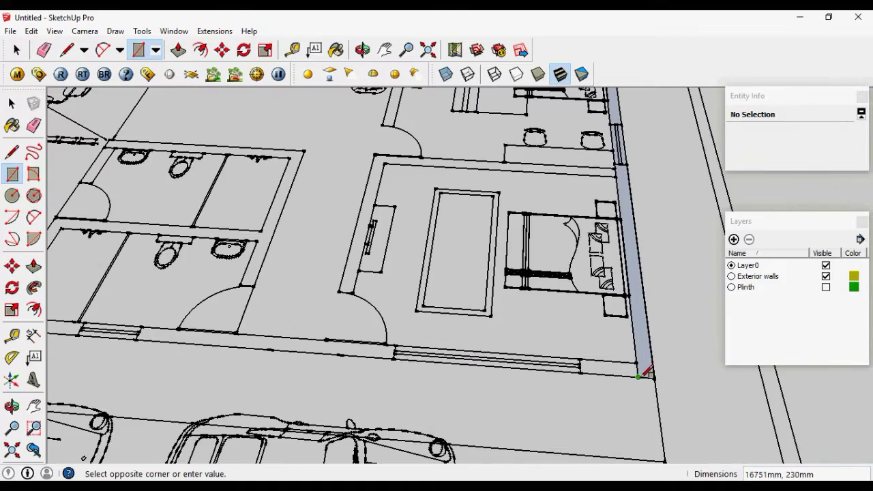
left_click(639, 375)
key("space")
Delete the edge dividing the two wall rectangles at the front bedroom corner
scroll(584, 345, "up", 5)
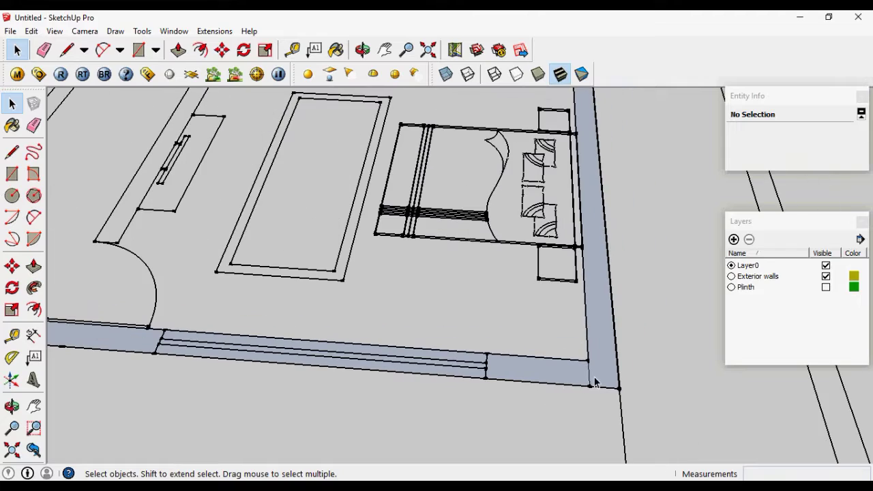
double_click(603, 350)
scroll(599, 369, "down", 5)
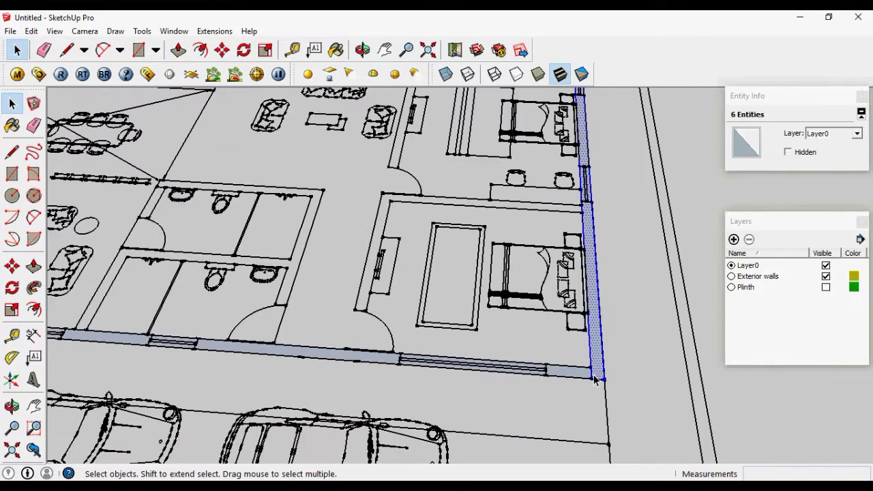
scroll(596, 384, "up", 6)
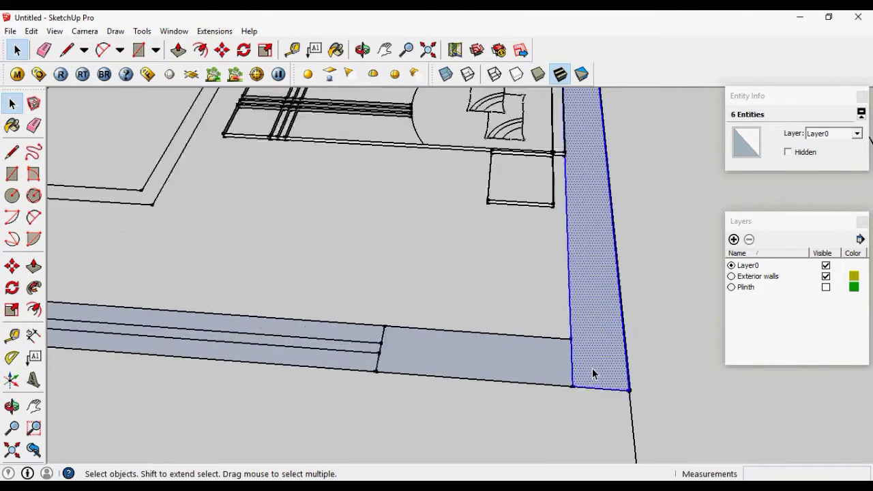
left_click(565, 360)
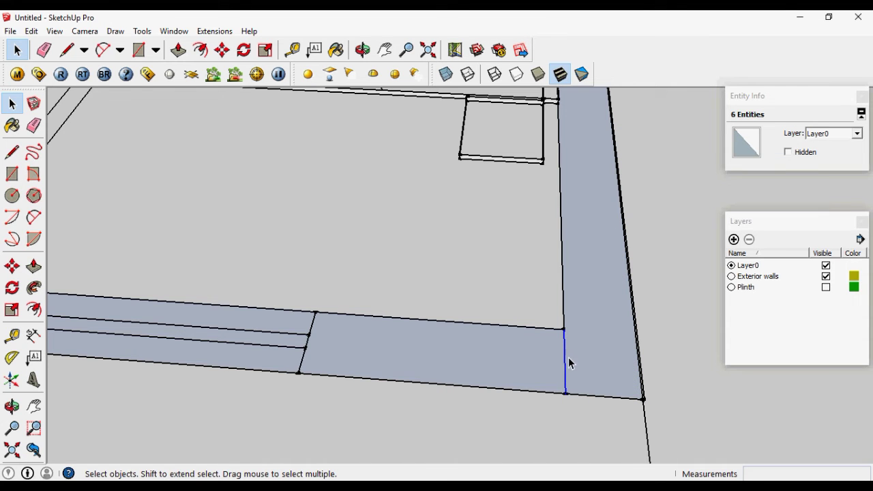
left_click(569, 359)
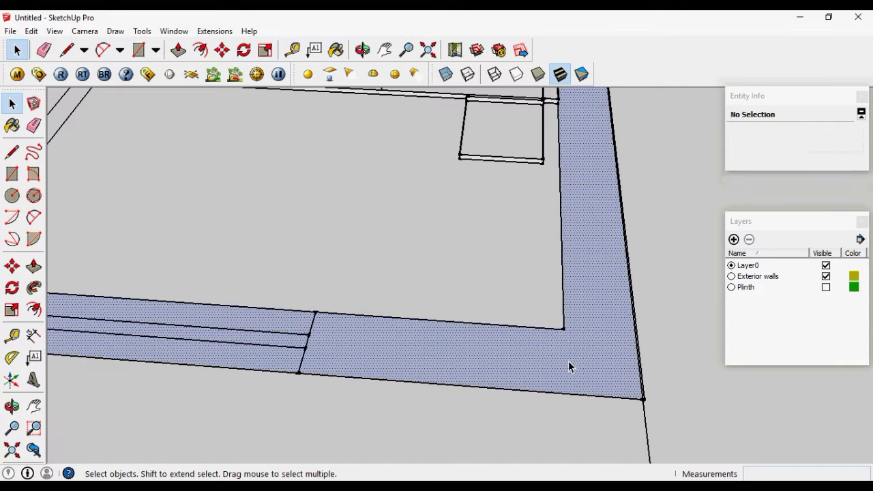
Erase the edges dividing the wall rectangles at the rear bathroom, kitchen and entrance corners
scroll(554, 392, "down", 8)
scroll(556, 392, "up", 8)
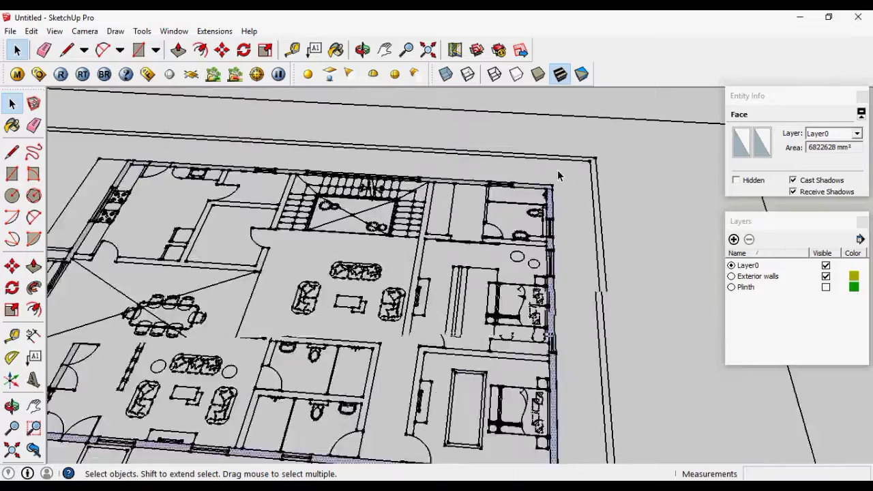
key("e")
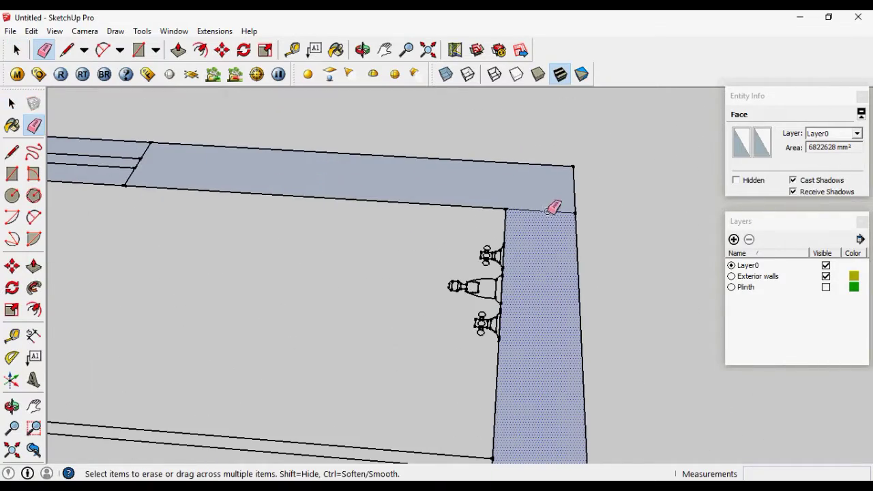
scroll(549, 212, "down", 5)
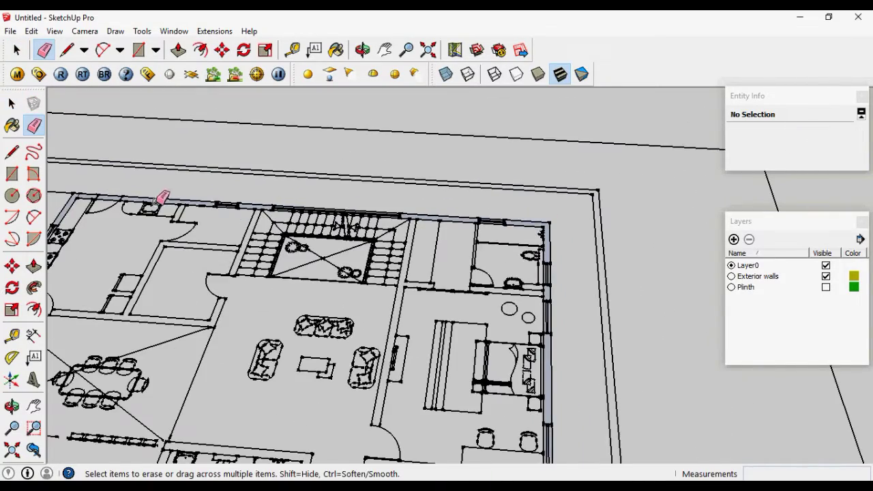
scroll(159, 200, "up", 6)
scroll(136, 201, "down", 6)
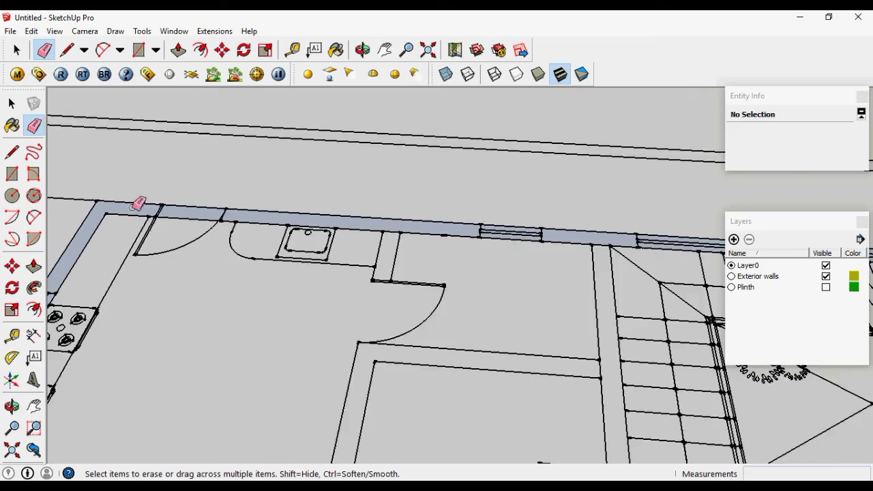
scroll(195, 384, "down", 2)
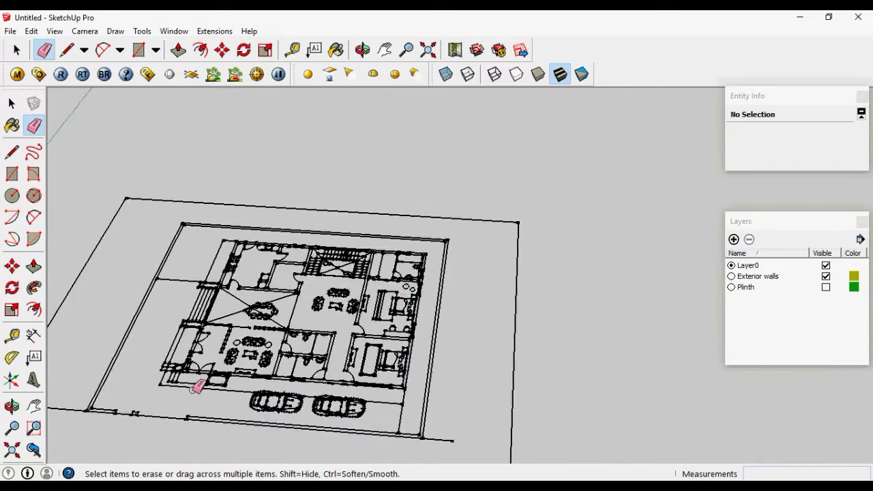
scroll(185, 361, "up", 8)
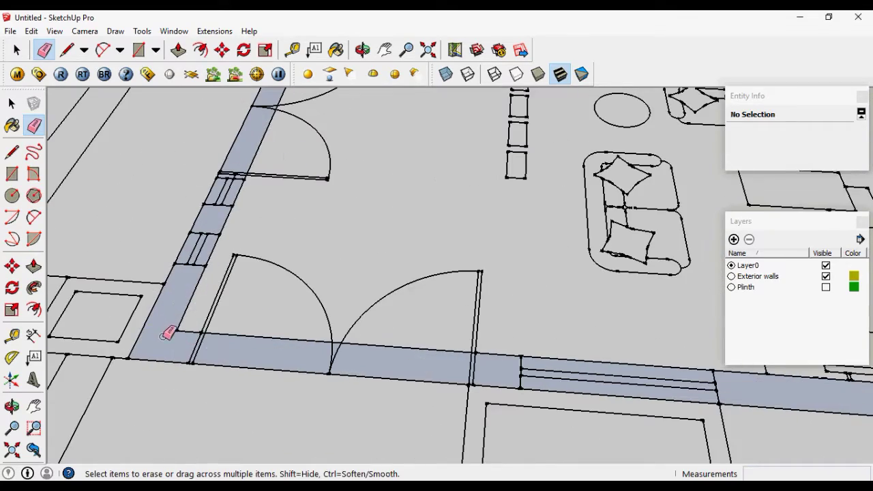
Try to raise the joined exterior wall face about 3152 mm with Push/Pull, and undo the wall rectangles to leave the bare plan
key("space")
left_click(165, 337)
key("p")
mouse_move(165, 337)
left_mouse_down()
mouse_move(168, 253)
mouse_move(165, 262)
left_mouse_up()
scroll(164, 320, "down", 6)
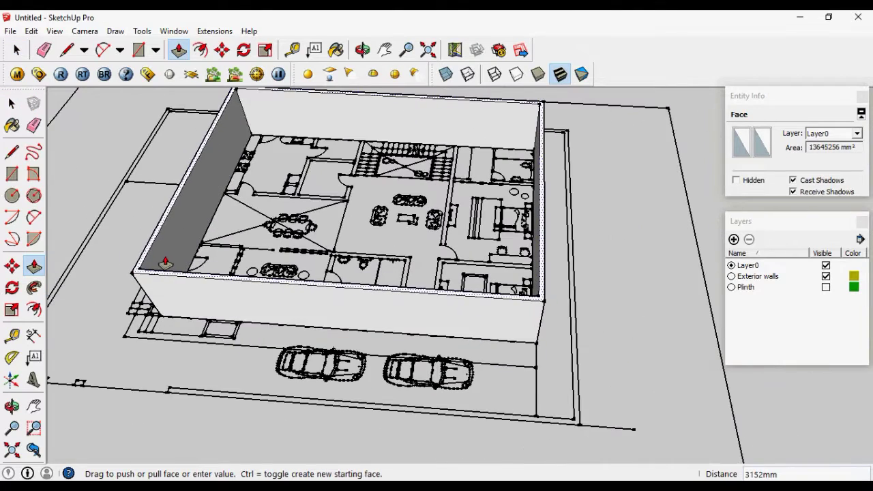
key("Escape")
key("space")
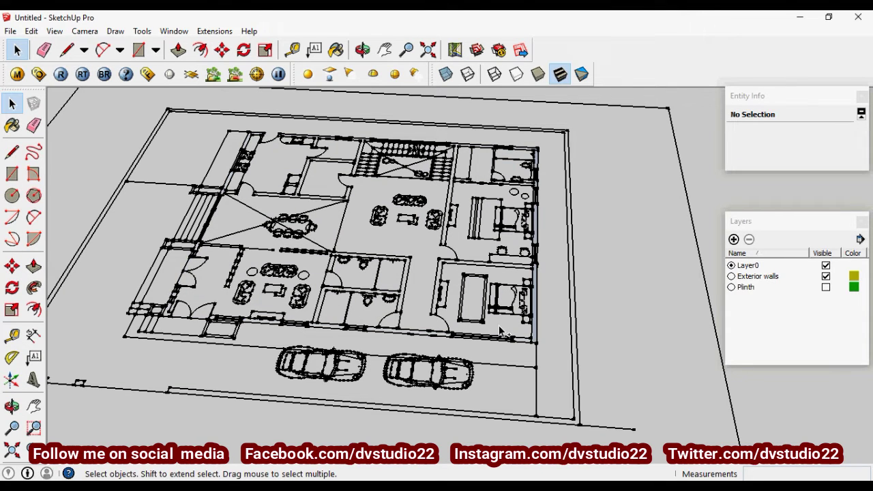
Draw a rectangle over the front wall segment between the bedroom window's end and the bedroom's outer corner
scroll(517, 350, "up", 5)
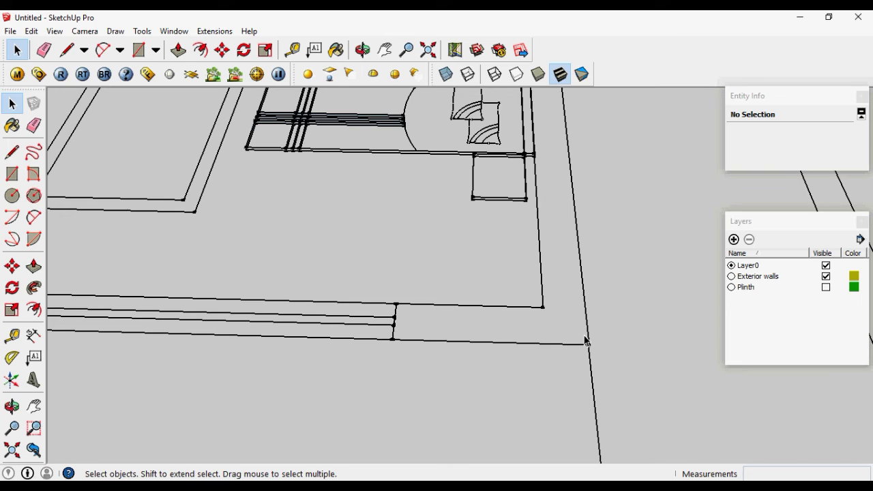
middle_click_drag(560, 337, 565, 333)
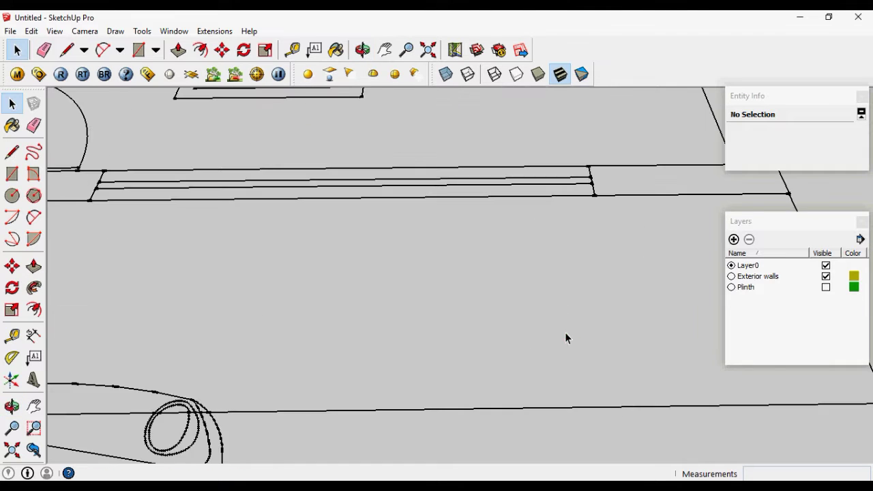
scroll(565, 333, "down", 4)
scroll(486, 280, "up", 4)
scroll(396, 303, "up", 3)
key("r")
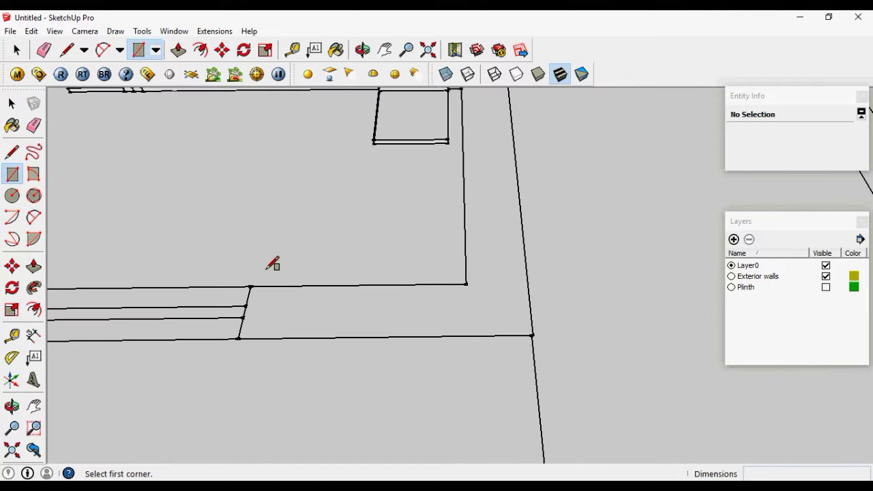
left_click(250, 286)
left_click(531, 335)
key("space")
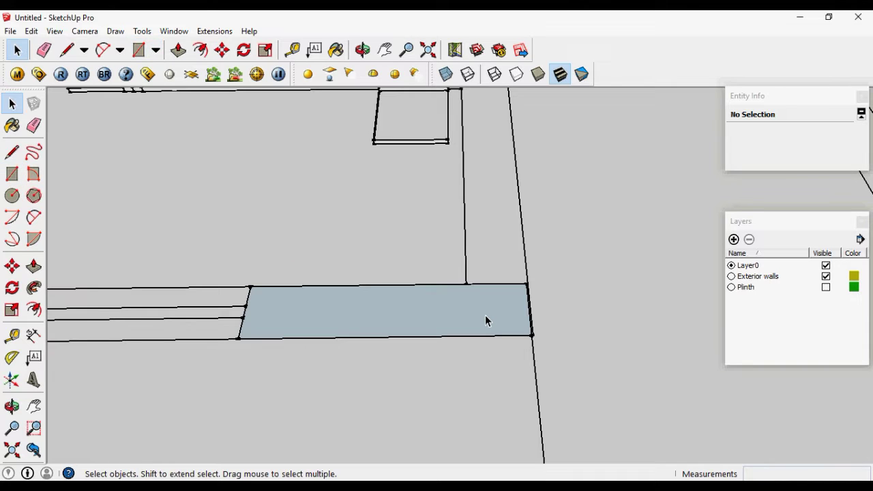
Extrude the front wall segment beside the bedroom window up to a height of 3000 mm
left_click(485, 320)
key("p")
left_click(483, 316)
scroll(475, 242, "down", 1)
middle_click_drag(474, 242, 492, 175)
type("3000")
key("Return")
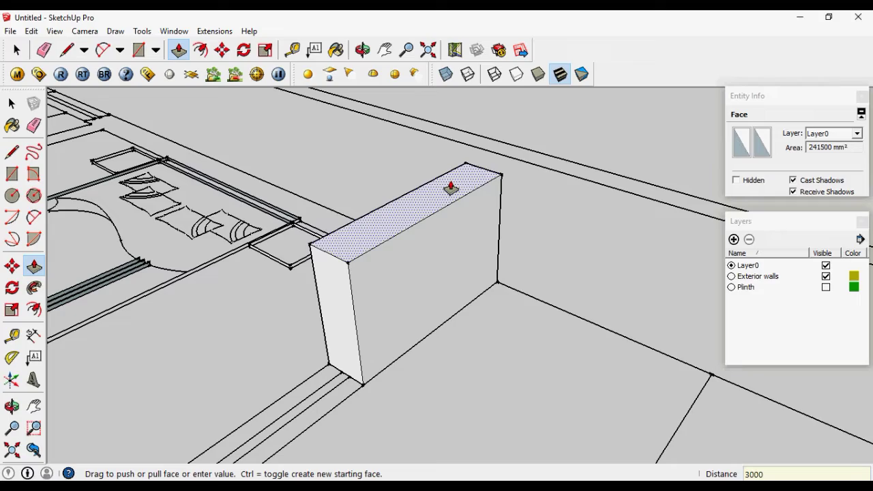
Extend the wall block's narrow end face about 15931 mm along the front wall to the entrance's outer corner
scroll(433, 251, "down", 4)
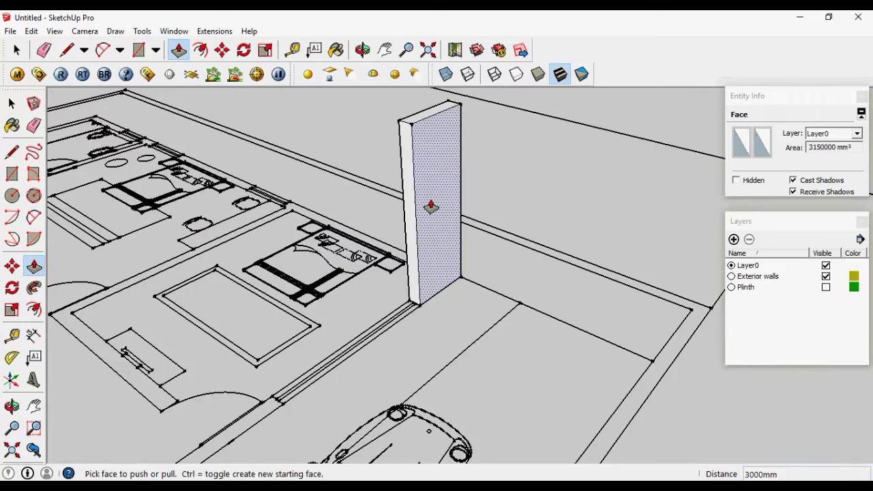
middle_click_drag(431, 205, 456, 215)
key("p")
left_click(404, 181)
scroll(416, 185, "down", 5)
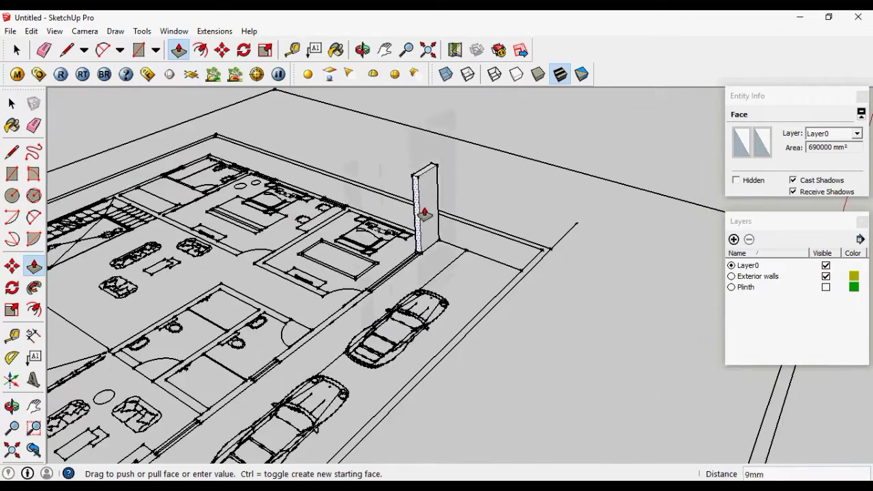
scroll(293, 286, "up", 6)
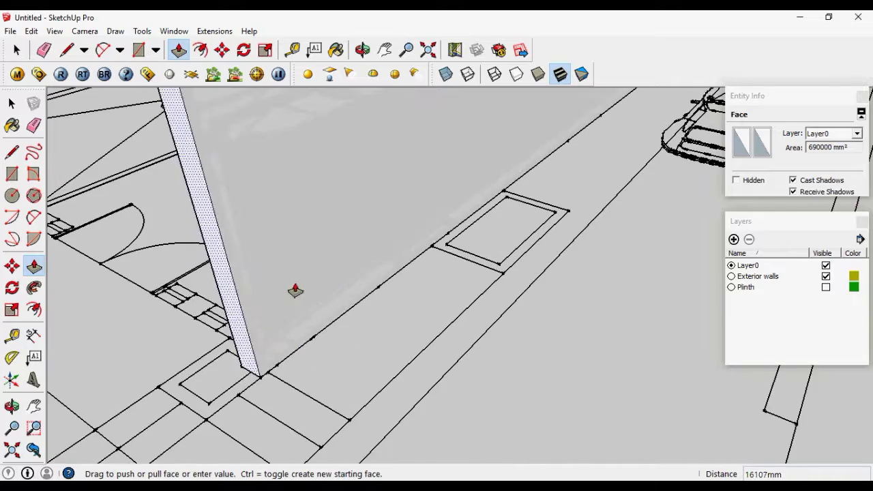
left_click(279, 366)
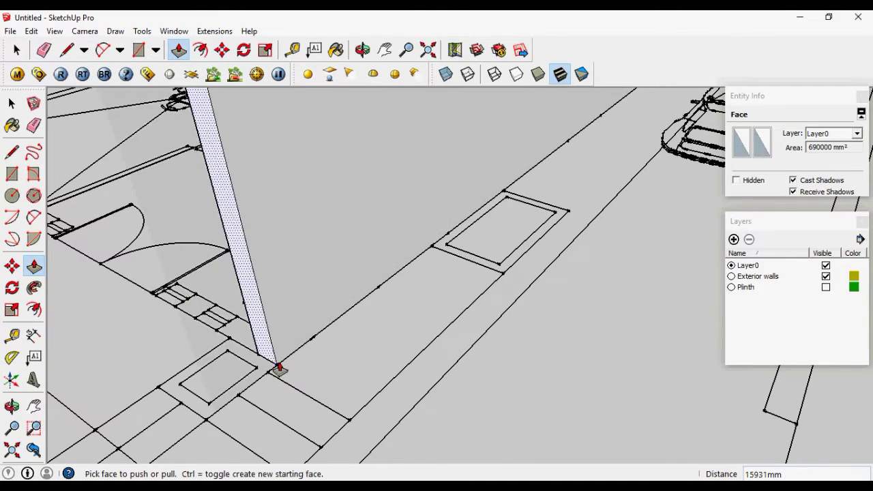
key("space")
Try to draw a vertical line up the front wall's inner face from the entrance-side wall's inner line, and undo it
middle_click_drag(242, 220, 616, 255)
scroll(356, 184, "down", 3)
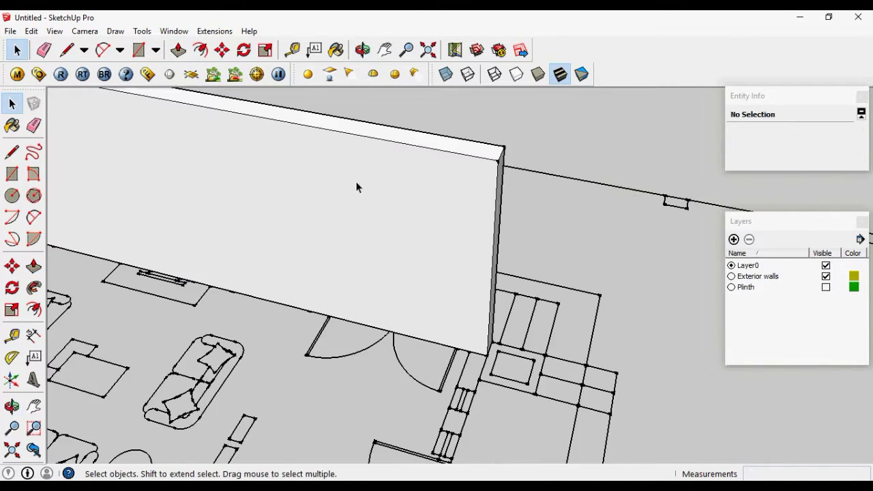
scroll(476, 212, "down", 2)
scroll(485, 294, "up", 5)
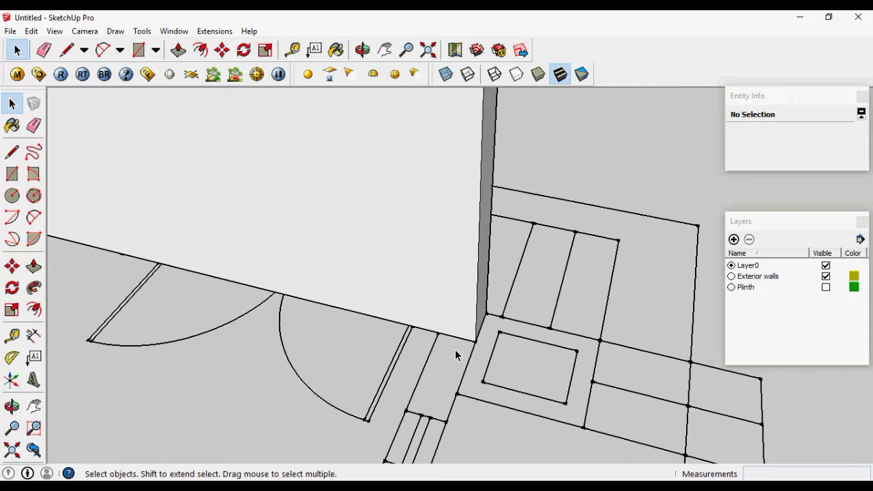
key("l")
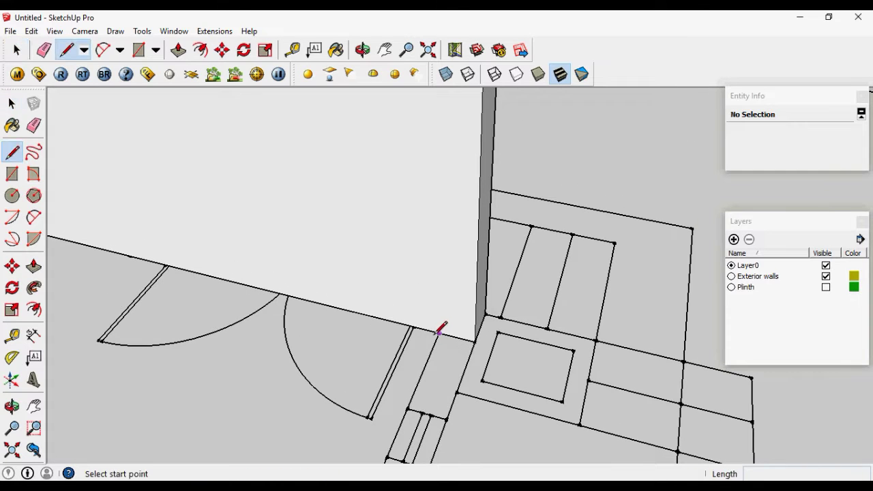
scroll(440, 333, "down", 5)
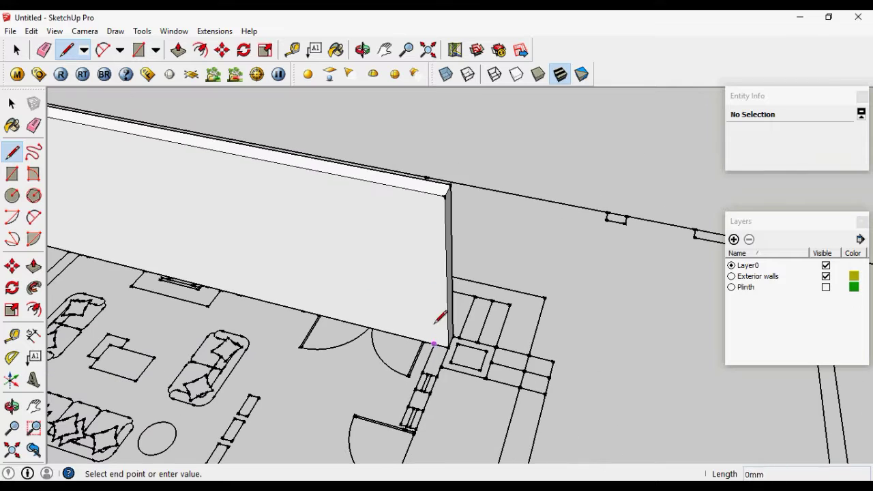
left_click(427, 188)
key("space")
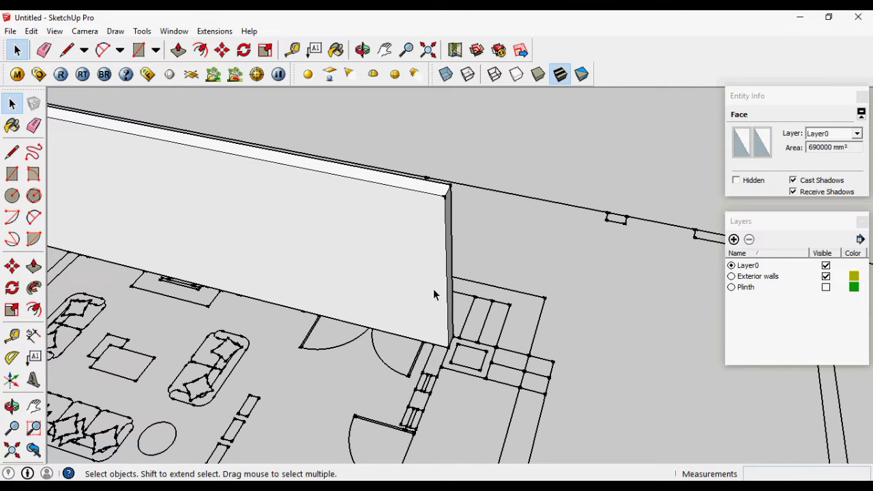
key("ctrl+z")
Copy the front wall's vertical end edge 230 mm along its inner face to the entrance-side wall's inner line
scroll(437, 307, "up", 5)
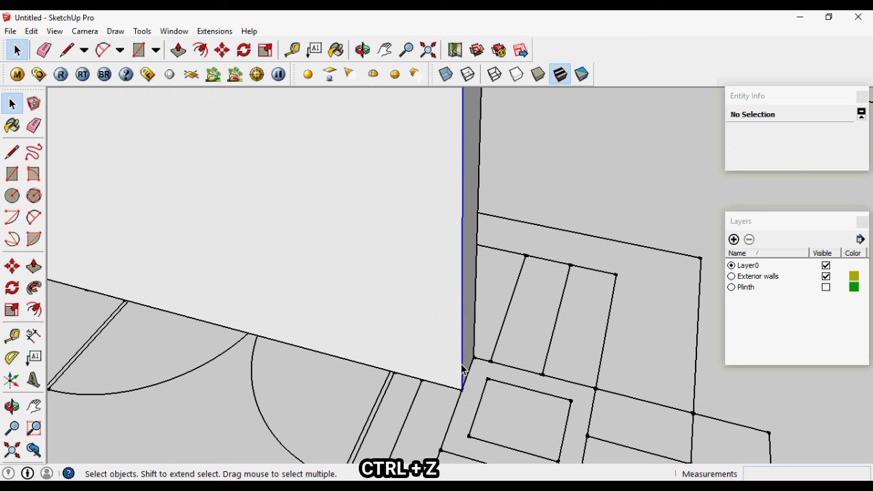
key("m")
left_click(463, 389)
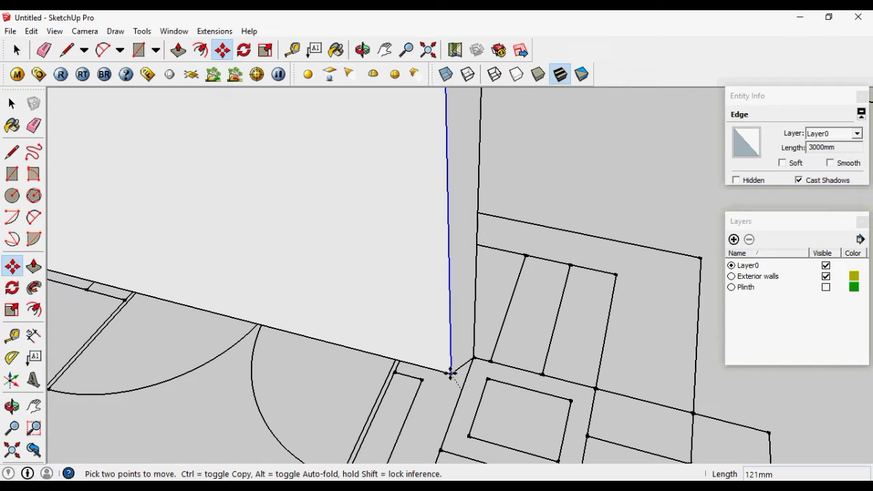
key("ctrl")
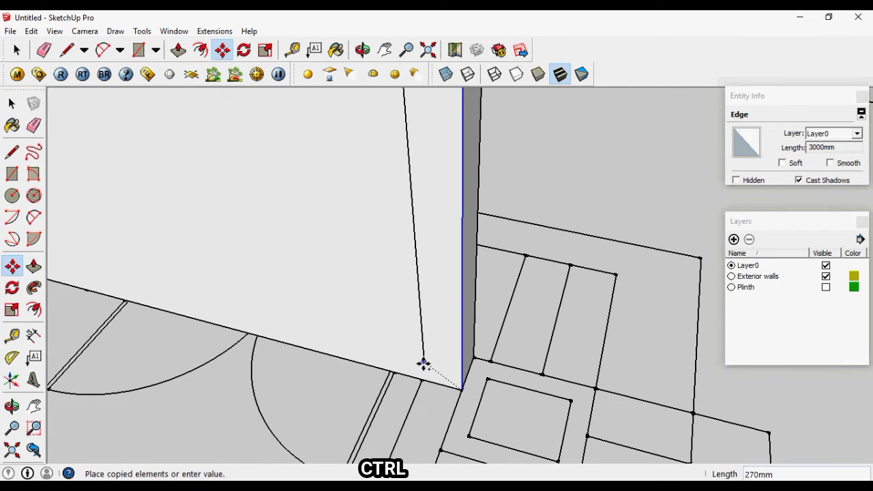
left_click(420, 380)
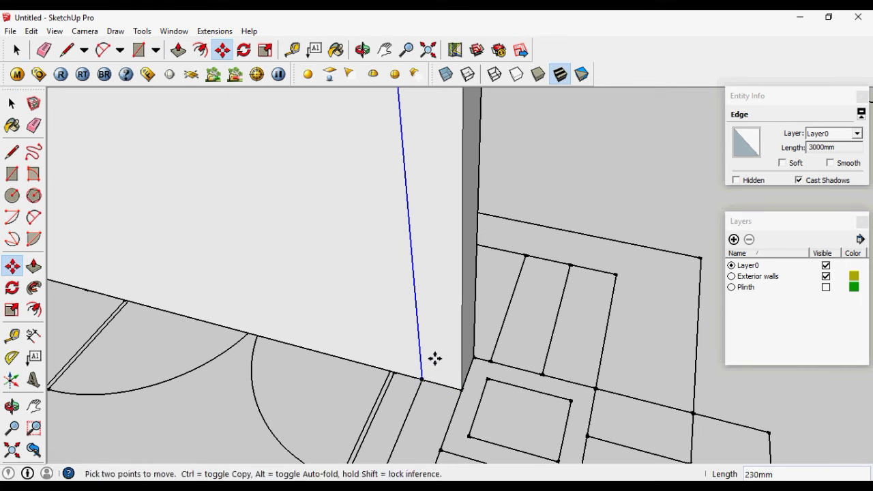
key("space")
Extrude the 230 mm strip at the wall's entrance end along the side wall to the kitchen's rear outer corner
key("p")
left_click(442, 246)
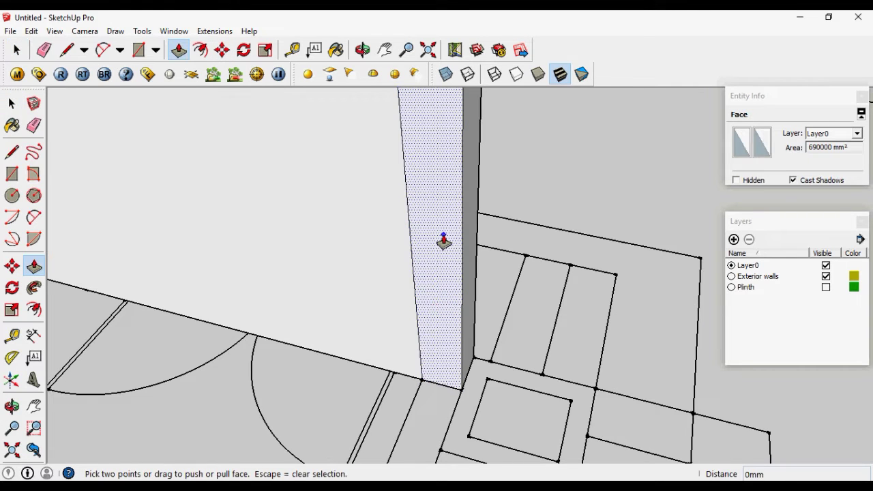
scroll(432, 217, "down", 5)
scroll(432, 217, "down", 4)
scroll(361, 348, "up", 10)
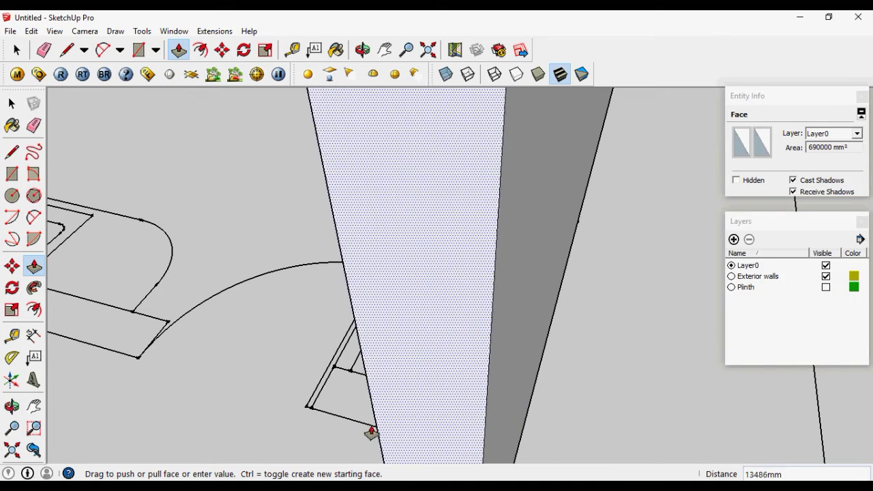
left_click(367, 429)
key("space")
middle_click_drag(517, 390, 645, 364)
left_click(645, 364)
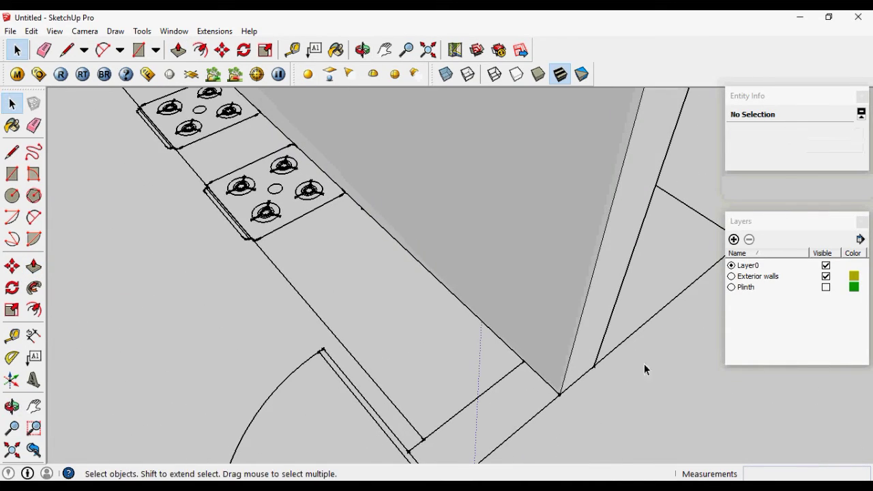
Copy the wall's vertical end edge at the kitchen's rear corner 230 mm along its inner face to the rear wall's inner line
scroll(512, 403, "down", 3)
left_click(539, 390)
scroll(539, 393, "up", 4)
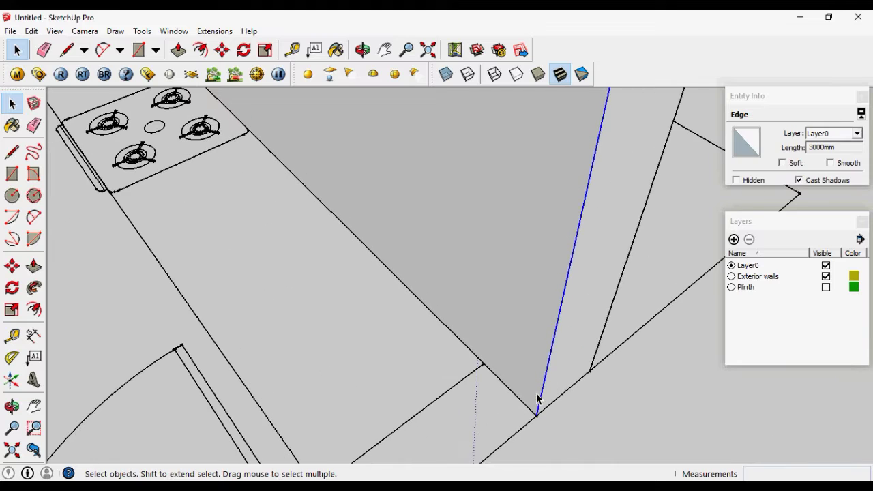
key("m")
key("ctrl")
left_click(534, 391)
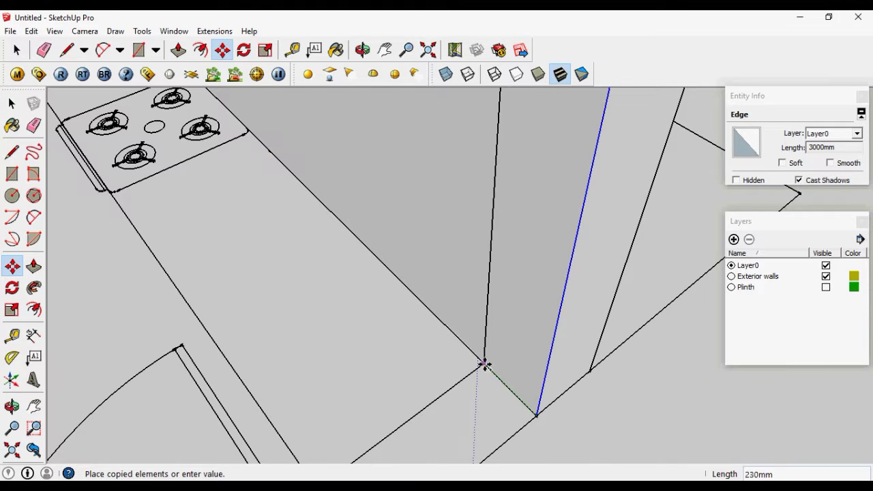
left_click(484, 365)
key("space")
Extrude the 230 mm strip about 16751 mm along the rear wall past the staircase to the bathroom's outer corner
left_click(528, 323)
key("p")
scroll(556, 239, "down", 3)
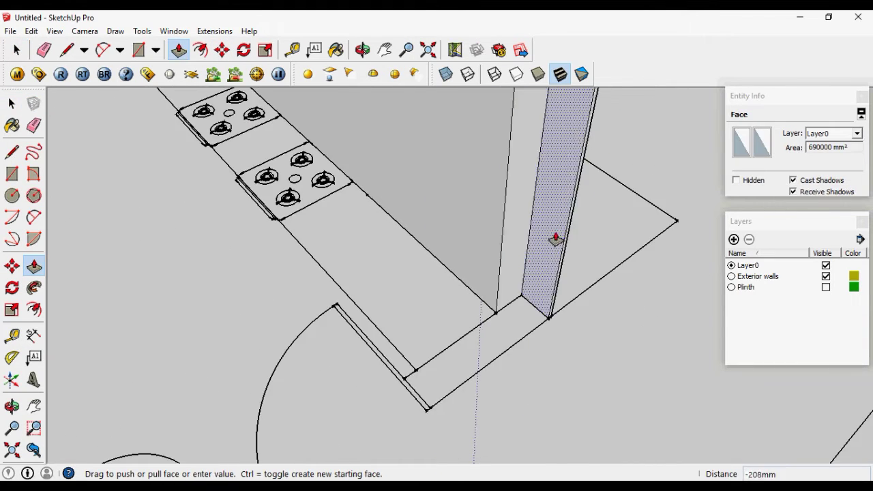
scroll(556, 239, "down", 6)
scroll(317, 386, "up", 6)
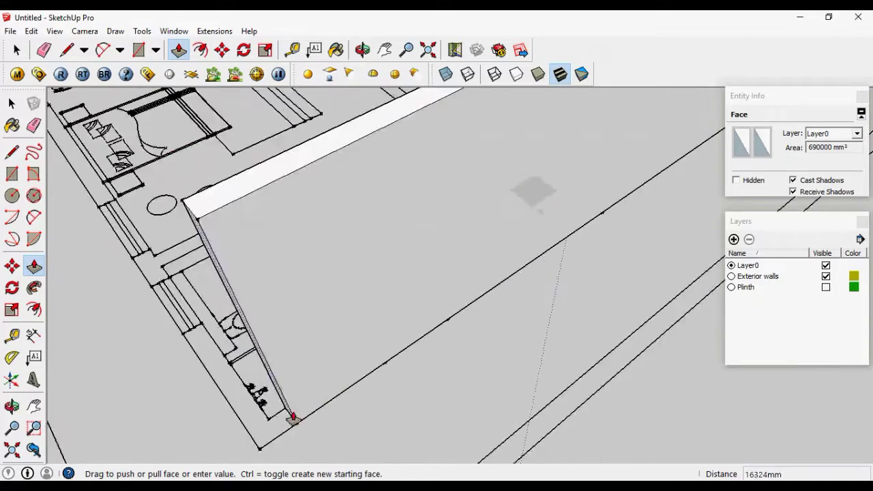
middle_click_drag(294, 420, 507, 264)
scroll(507, 264, "down", 3)
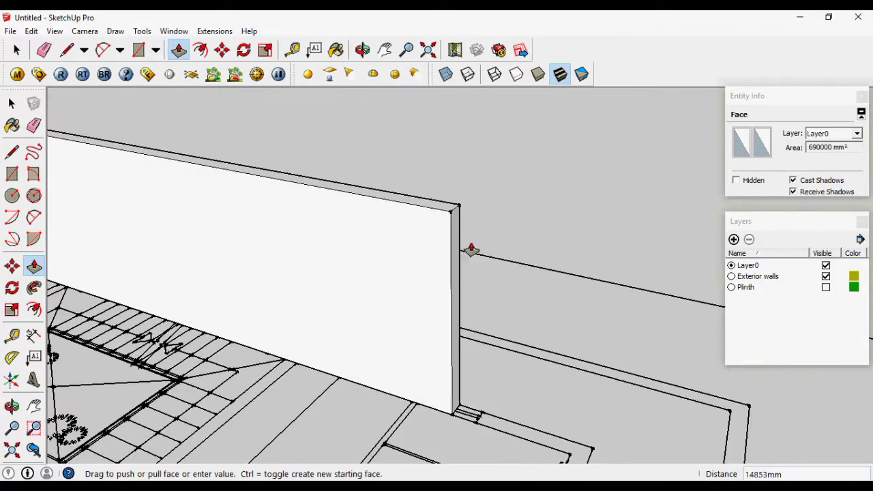
middle_click_drag(437, 254, 352, 331)
scroll(374, 298, "down", 3)
scroll(509, 358, "up", 4)
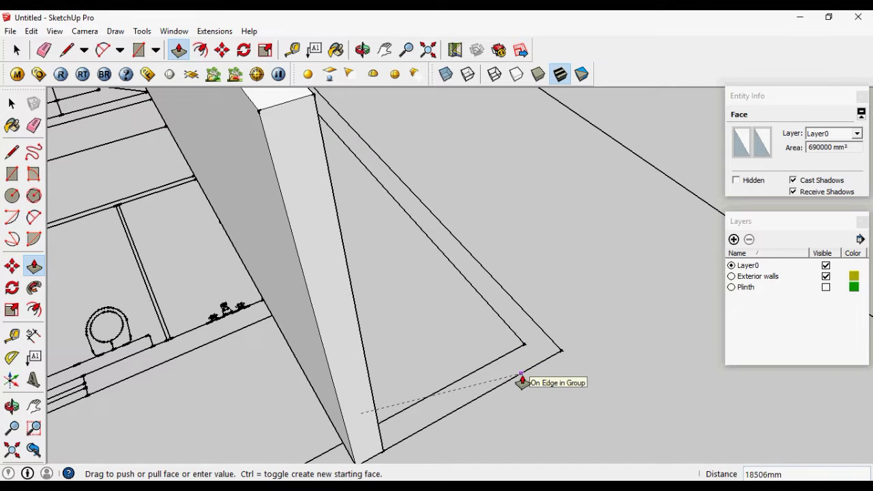
scroll(522, 382, "down", 5)
middle_click_drag(518, 334, 318, 160)
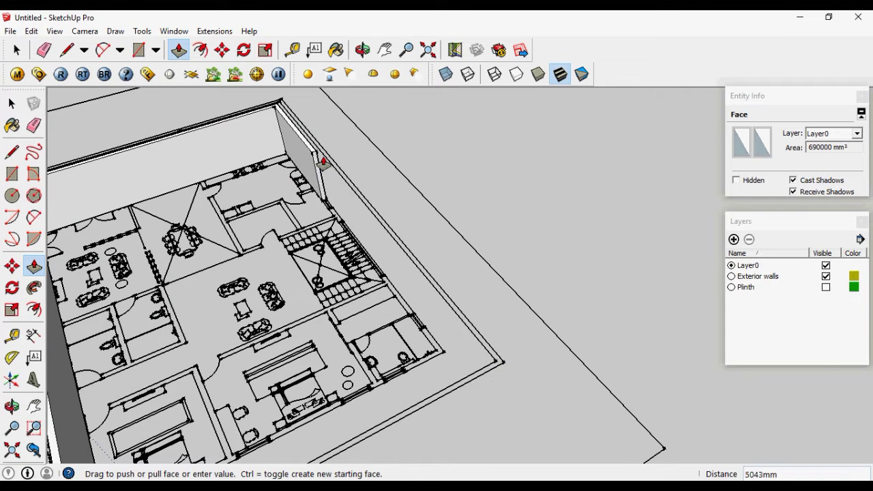
scroll(380, 303, "up", 6)
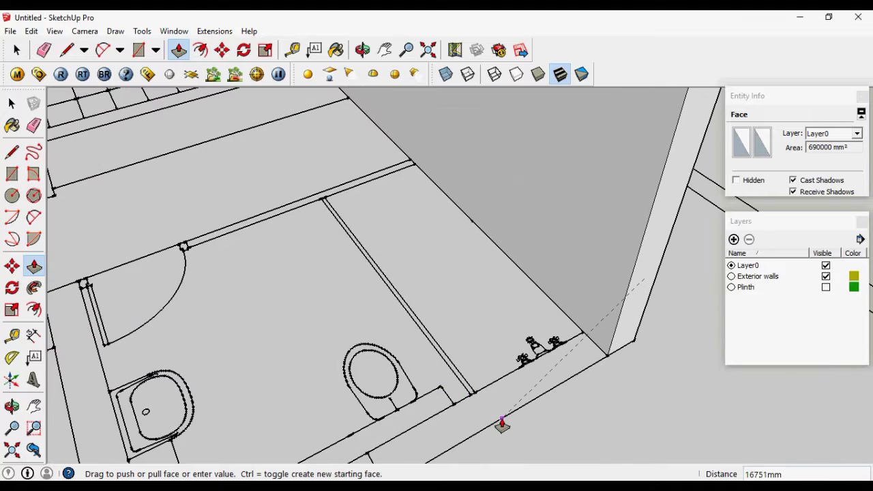
left_click(502, 419)
Copy the rear wall's vertical end edge at the bathroom corner 230 mm along its inner face to the adjoining wall's inner line
key("space")
key("m")
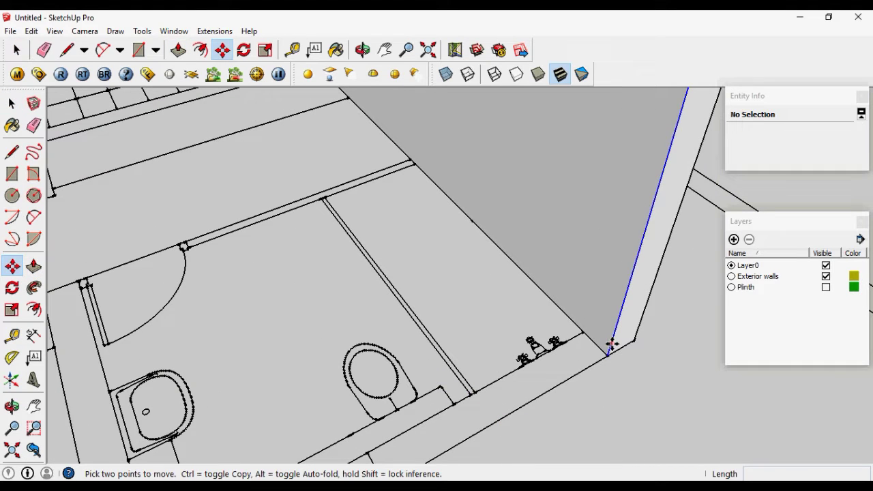
left_click(608, 350)
key("ctrl")
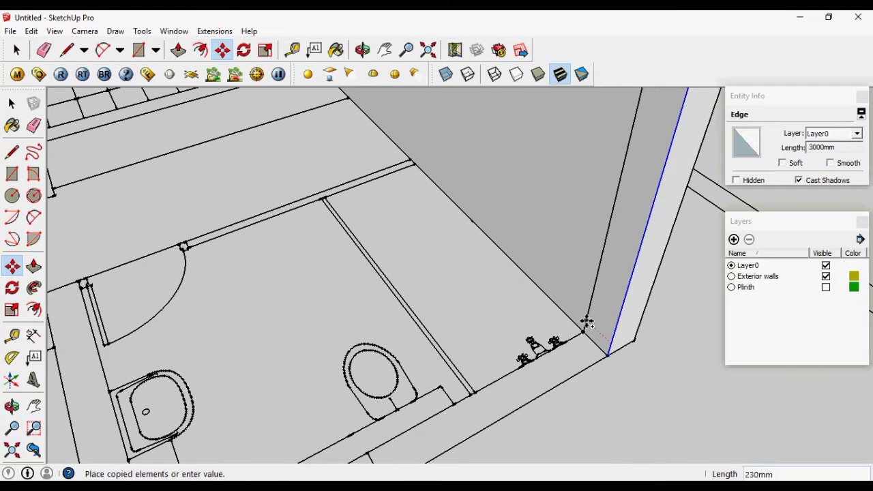
left_click(586, 320)
key("space")
Extrude the 230 mm strip at the bathroom corner along the bedroom-side wall until it meets the front wall, closing the perimeter
left_click(600, 310)
key("p")
left_click(601, 310)
scroll(597, 268, "down", 3)
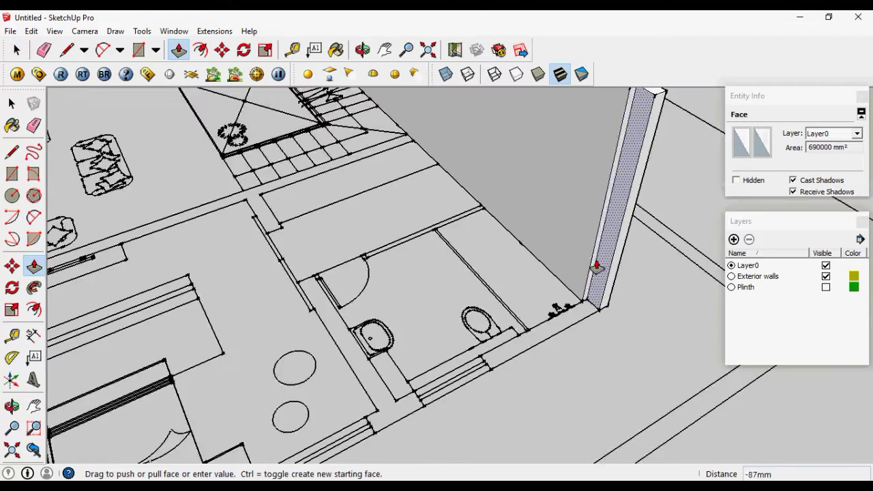
scroll(599, 268, "down", 5)
scroll(403, 345, "up", 7)
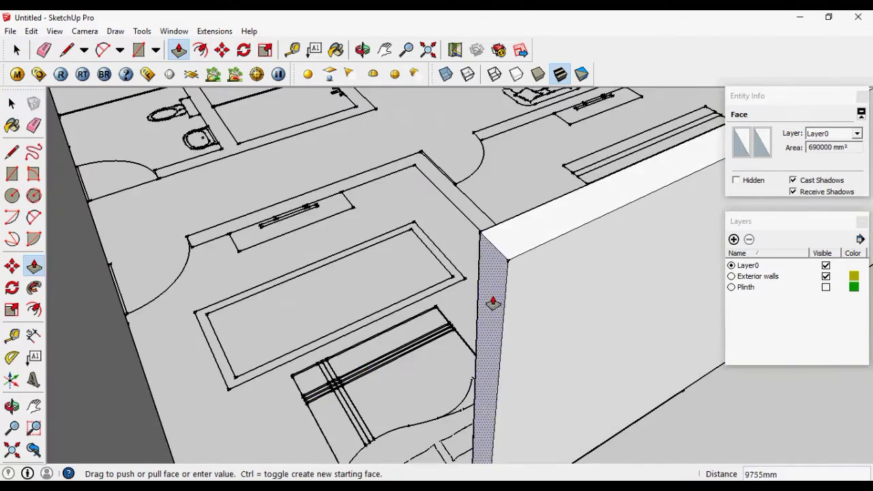
scroll(493, 304, "down", 4)
scroll(403, 354, "up", 3)
left_click(404, 354)
Erase the leftover vertical edge on the bedroom-side wall's outer face beside the closing corner
key("space")
key("e")
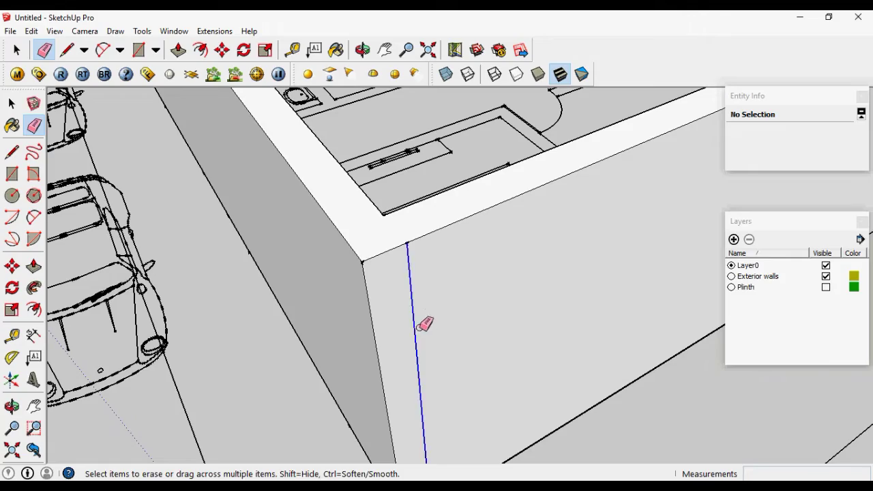
key("space")
scroll(447, 379, "down", 8)
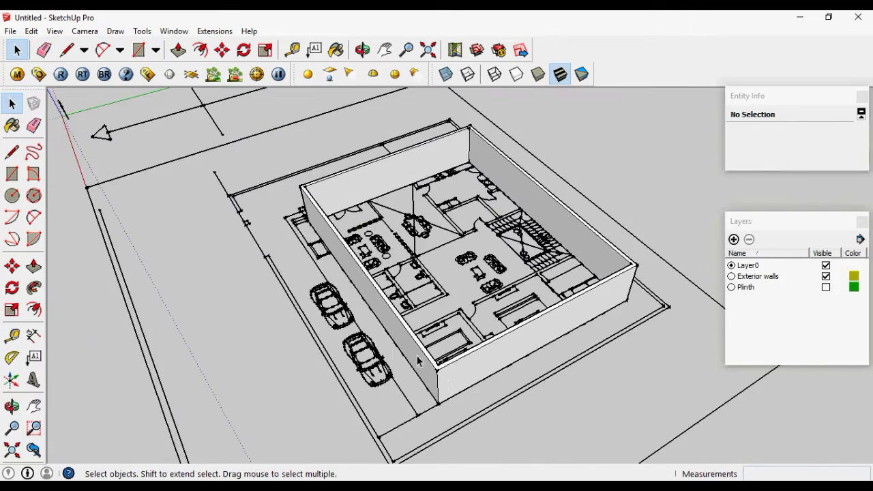
Select all the connected exterior wall geometry and assign it to the Exterior walls layer
middle_click_drag(372, 313, 469, 314)
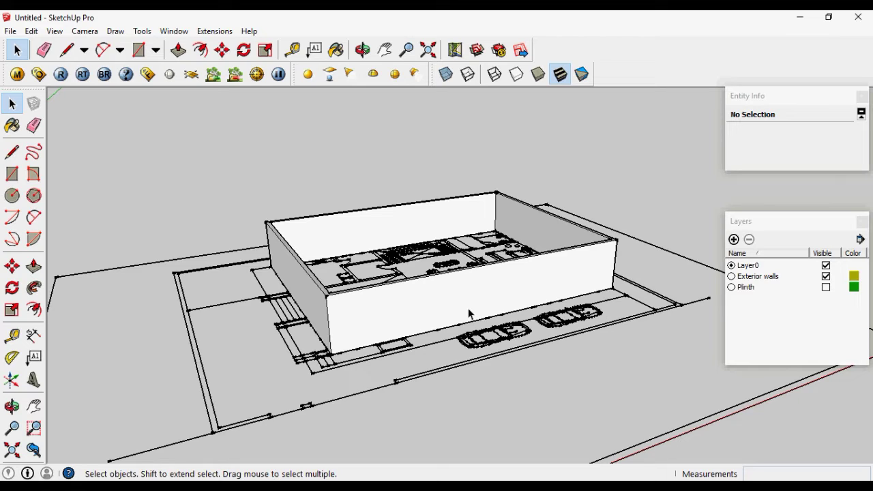
triple_click(429, 314)
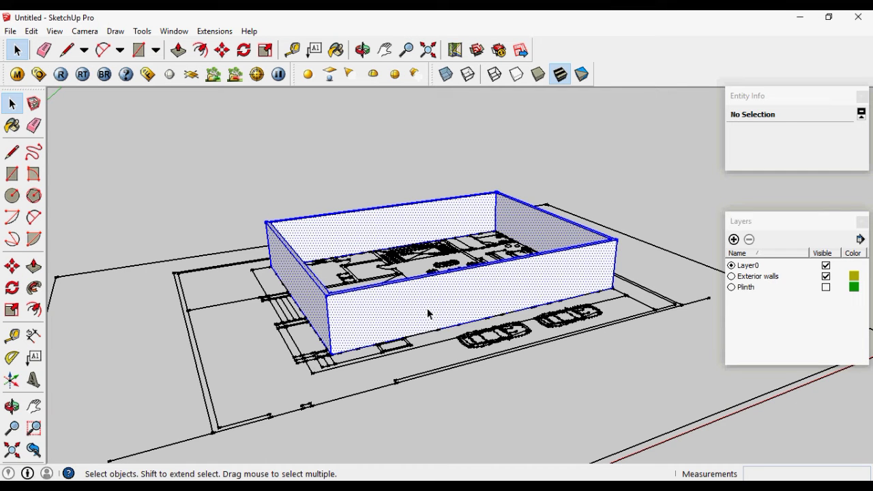
left_click(829, 134)
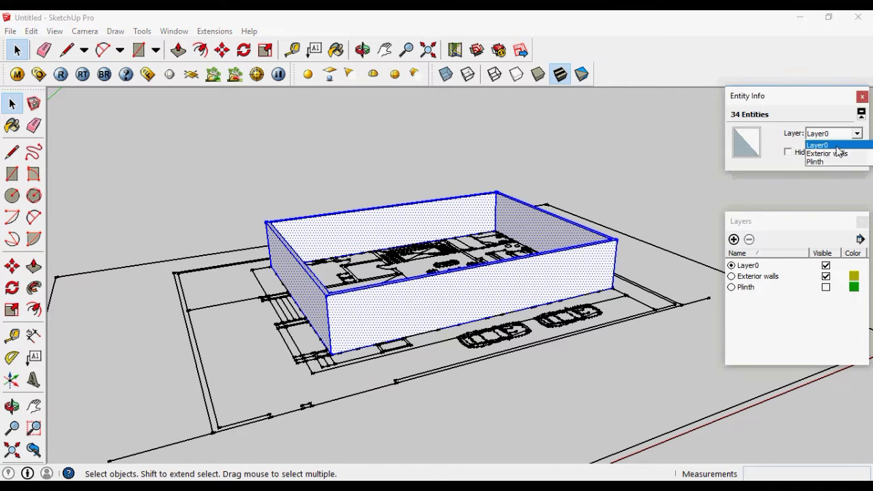
left_click(839, 153)
Make the selected walls a group and assign that group to the Exterior walls layer
right_click(434, 301)
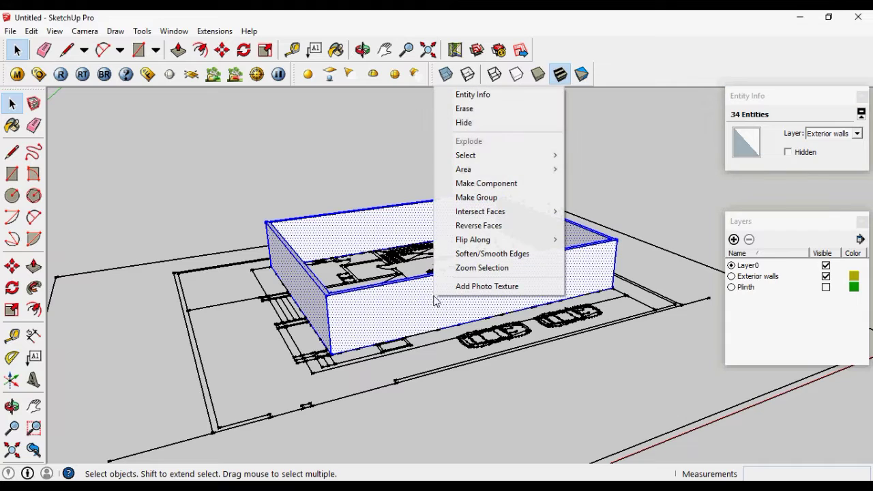
left_click(511, 197)
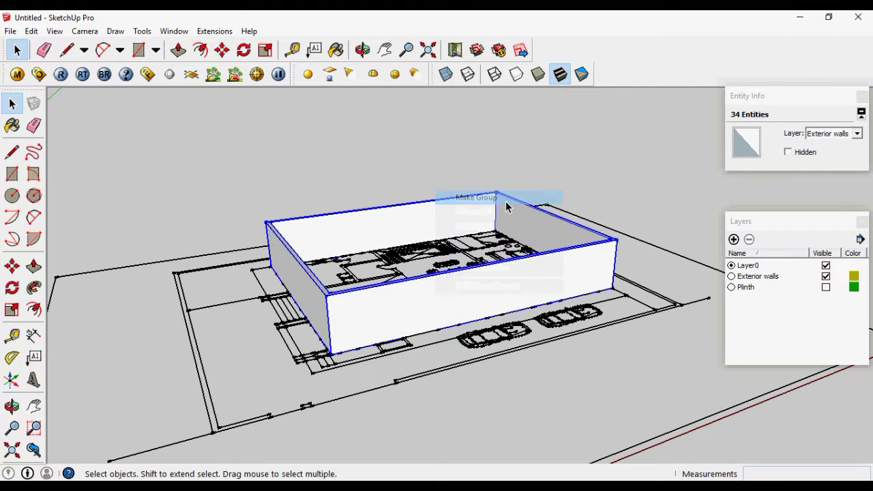
left_click(829, 134)
left_click(827, 153)
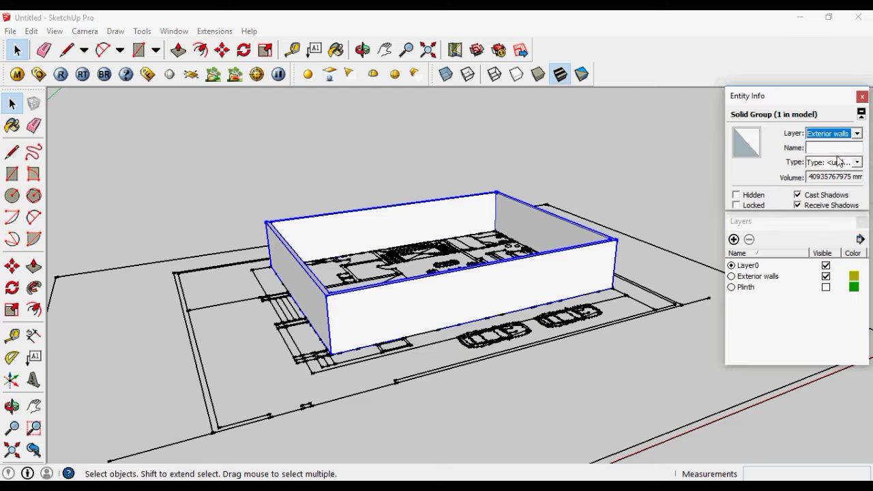
left_click(546, 384)
Make the Plinth layer visible together with the exterior walls and inspect the entrance corner
middle_click_drag(545, 384, 381, 308)
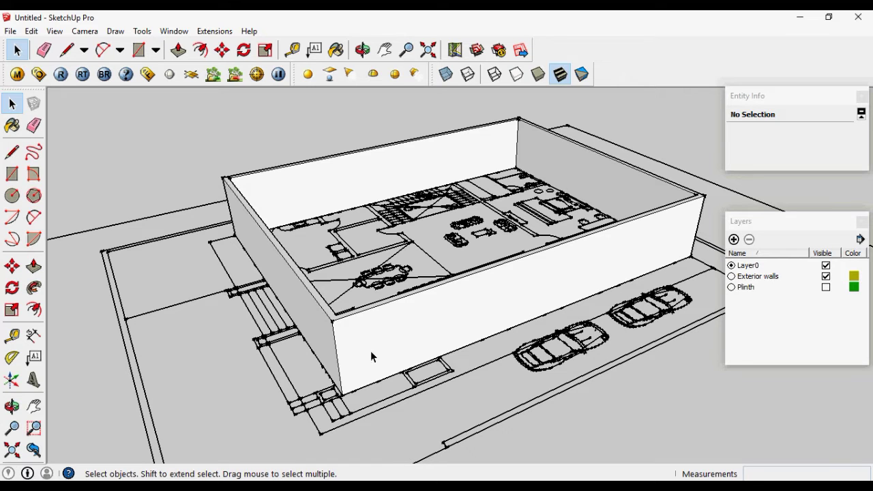
left_click(776, 288)
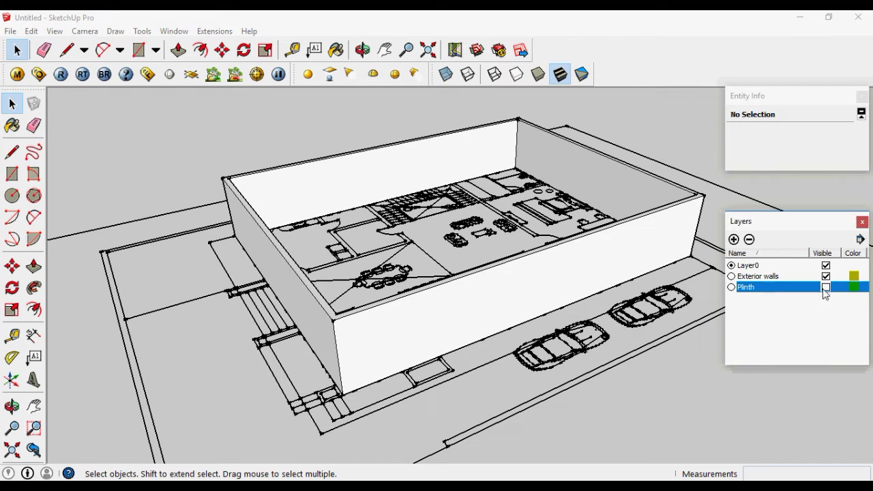
left_click(826, 288)
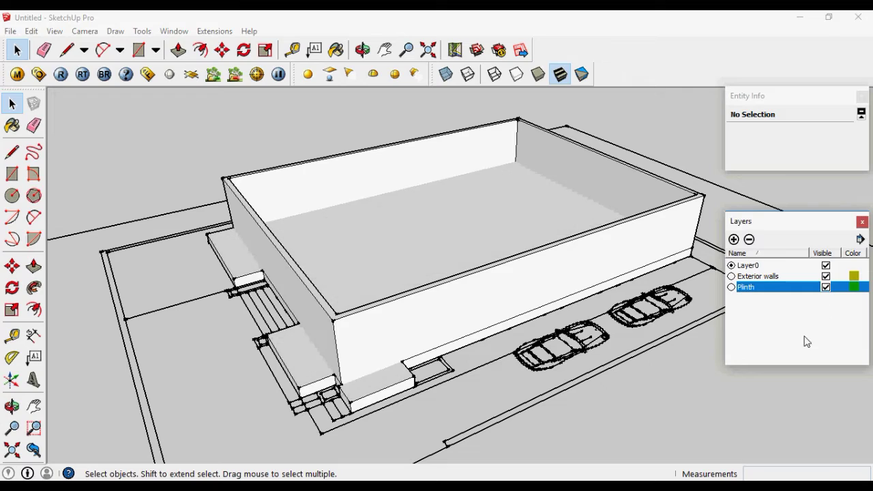
middle_click_drag(332, 343, 363, 314)
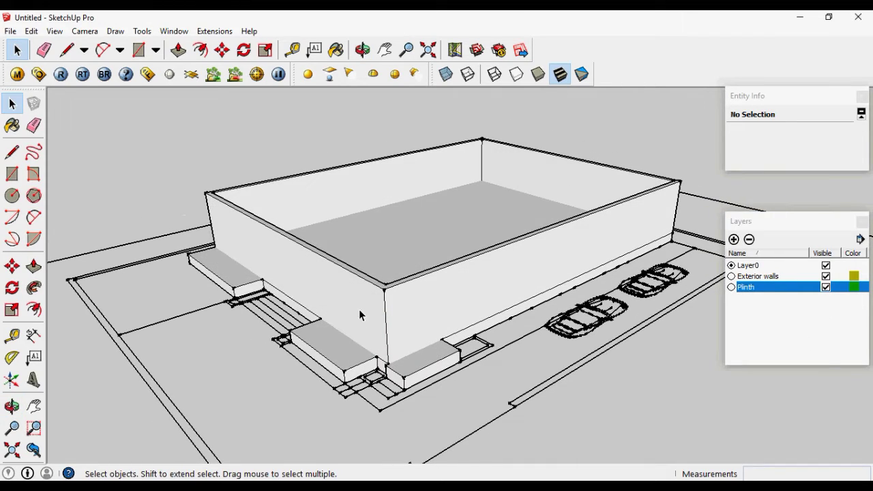
middle_click_drag(401, 347, 365, 326)
Move the exterior wall group vertically from the plinth's bottom edge up to its top edge so the walls stand on the plinth
scroll(364, 326, "up", 5)
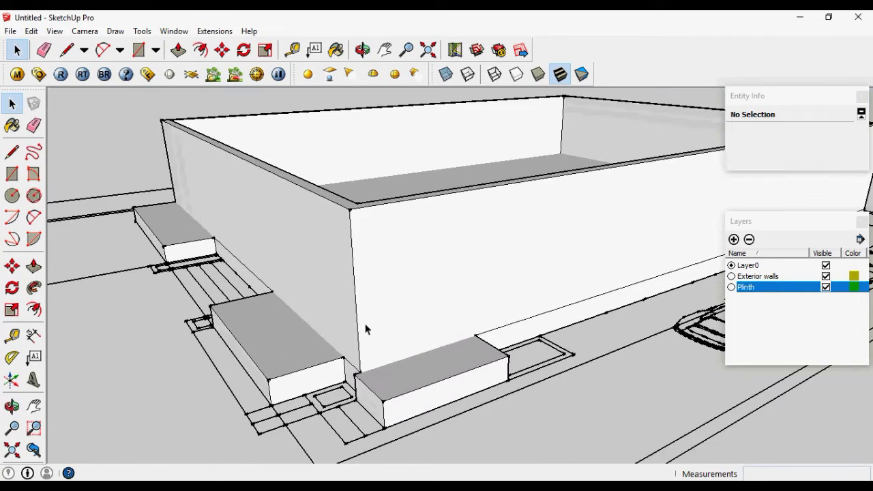
left_click(358, 315)
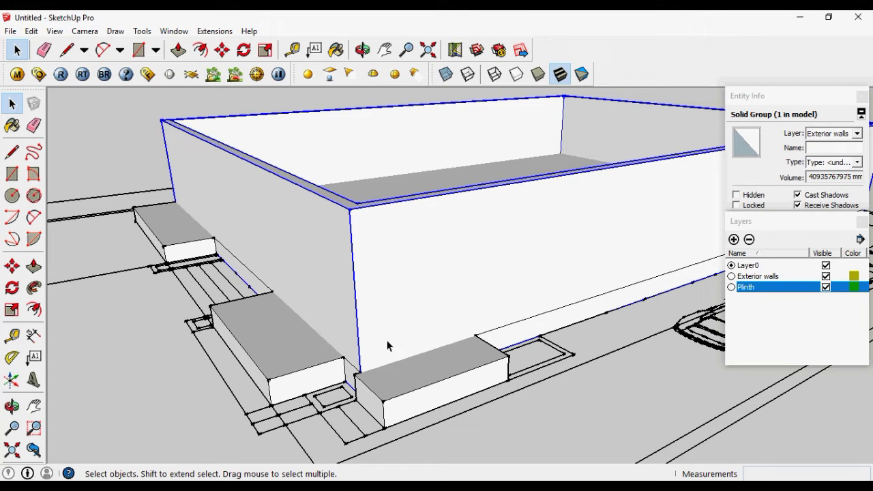
middle_click_drag(395, 340, 473, 311)
scroll(449, 358, "up", 5)
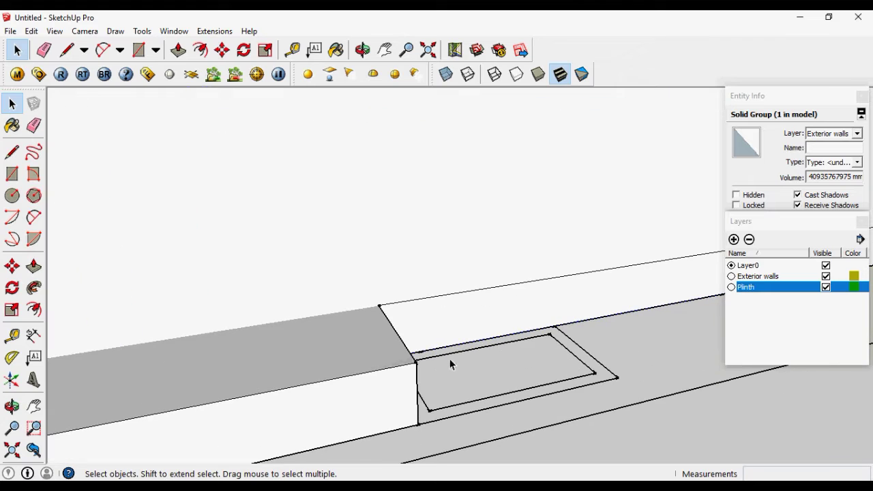
key("m")
left_click(448, 344)
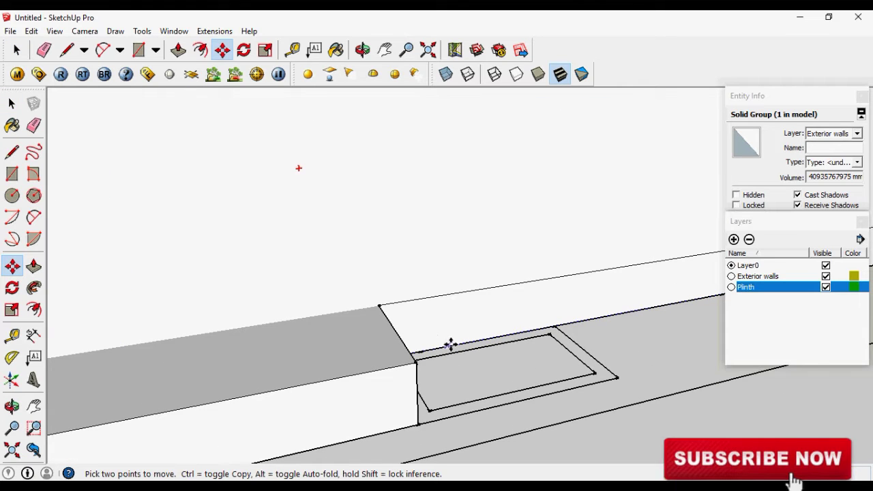
left_click(449, 292)
key("space")
scroll(454, 307, "down", 5)
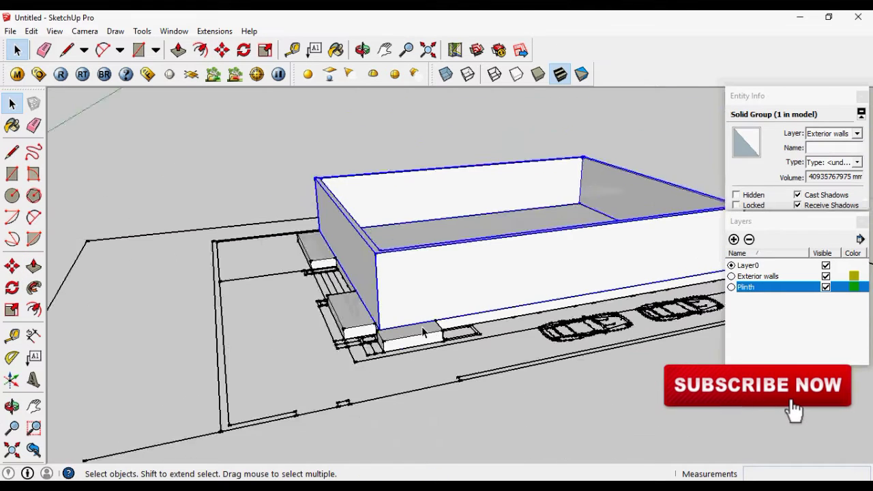